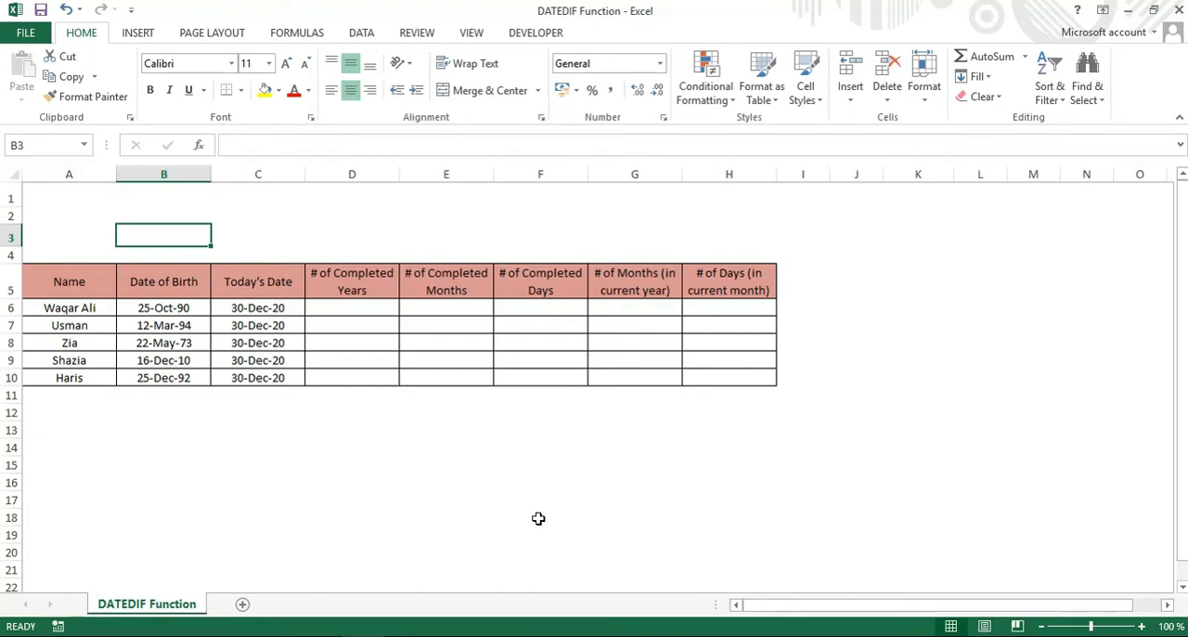
# Review the Name, Date of Birth and Today's Date headers and the formula behind today's date in C6.
pyautogui.click(75, 286)
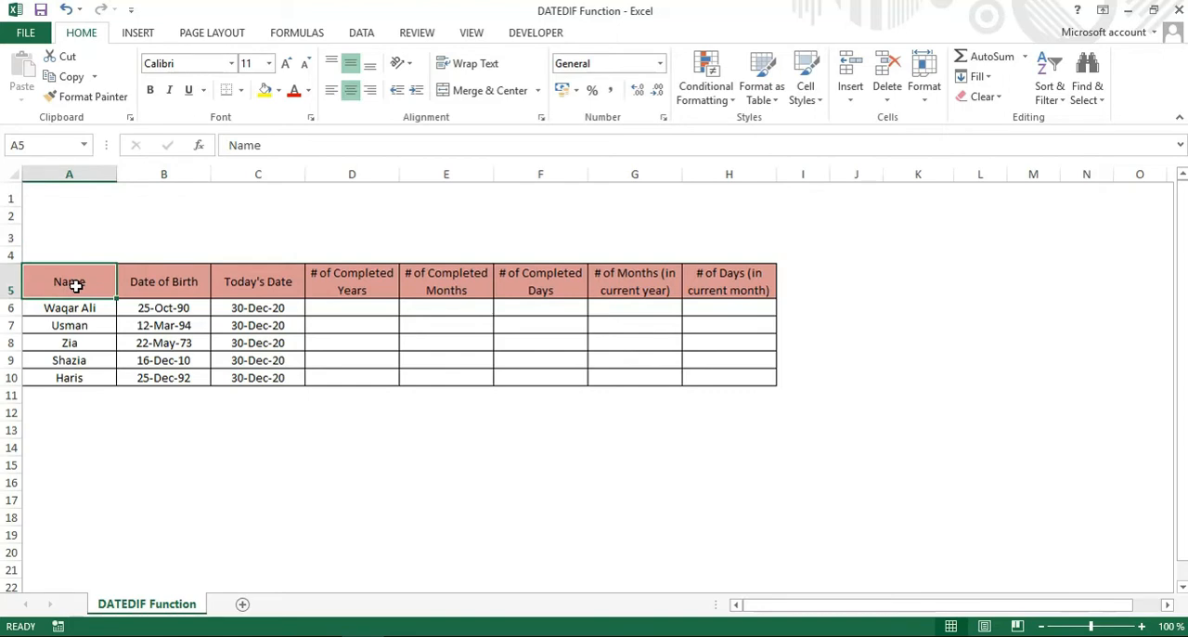
pyautogui.click(162, 284)
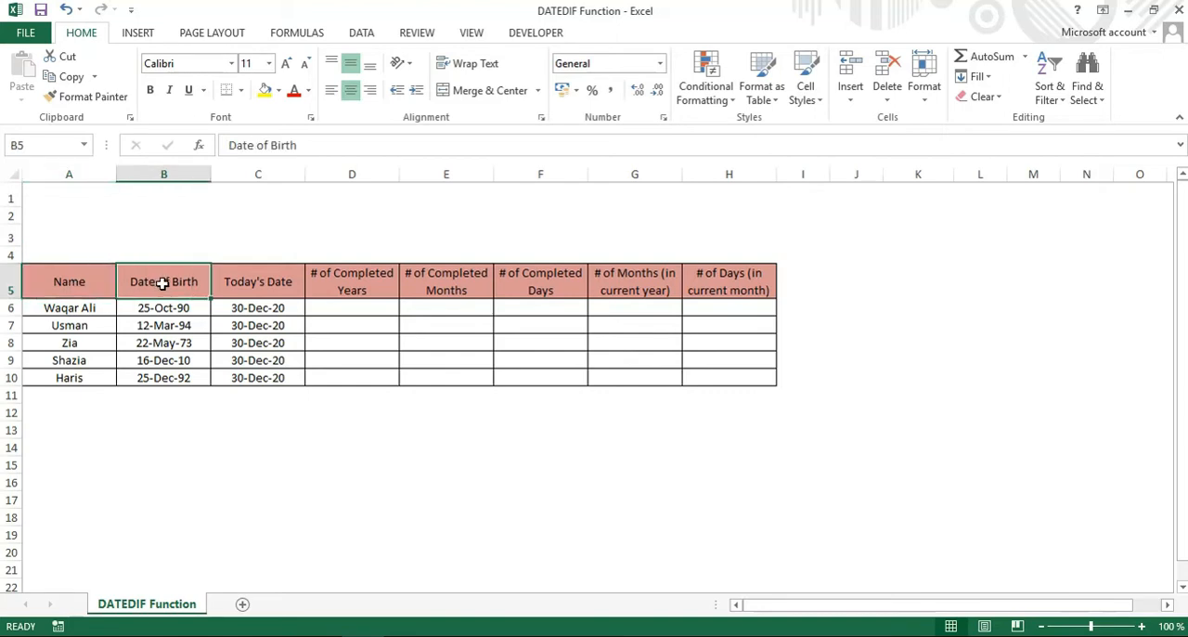
pyautogui.click(244, 281)
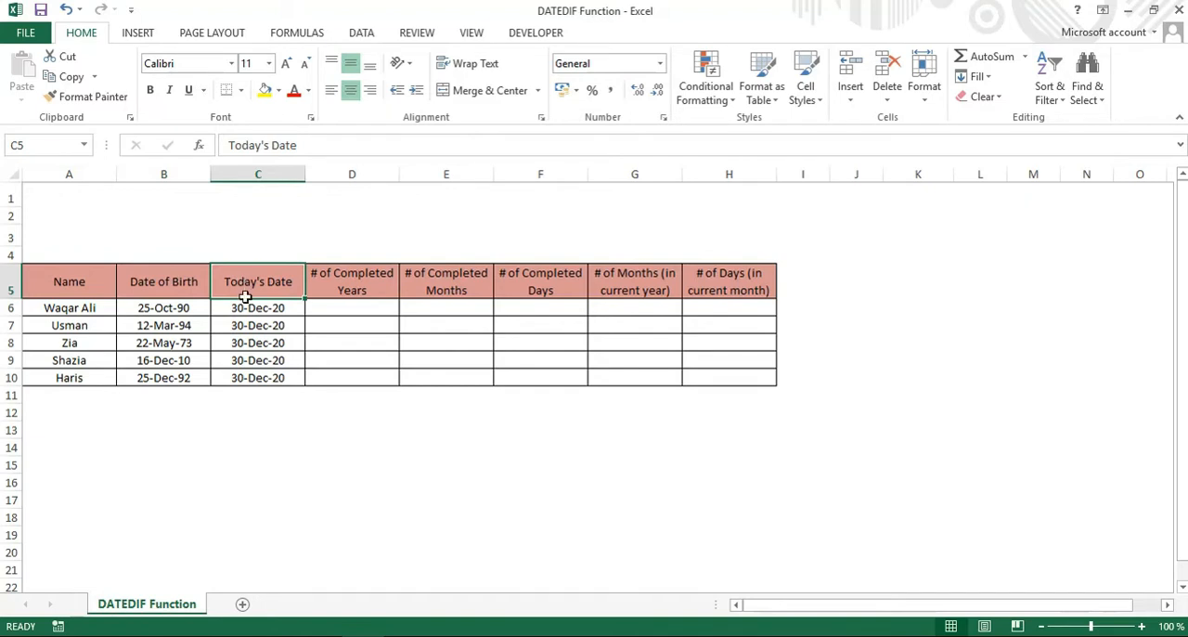
pyautogui.click(246, 309)
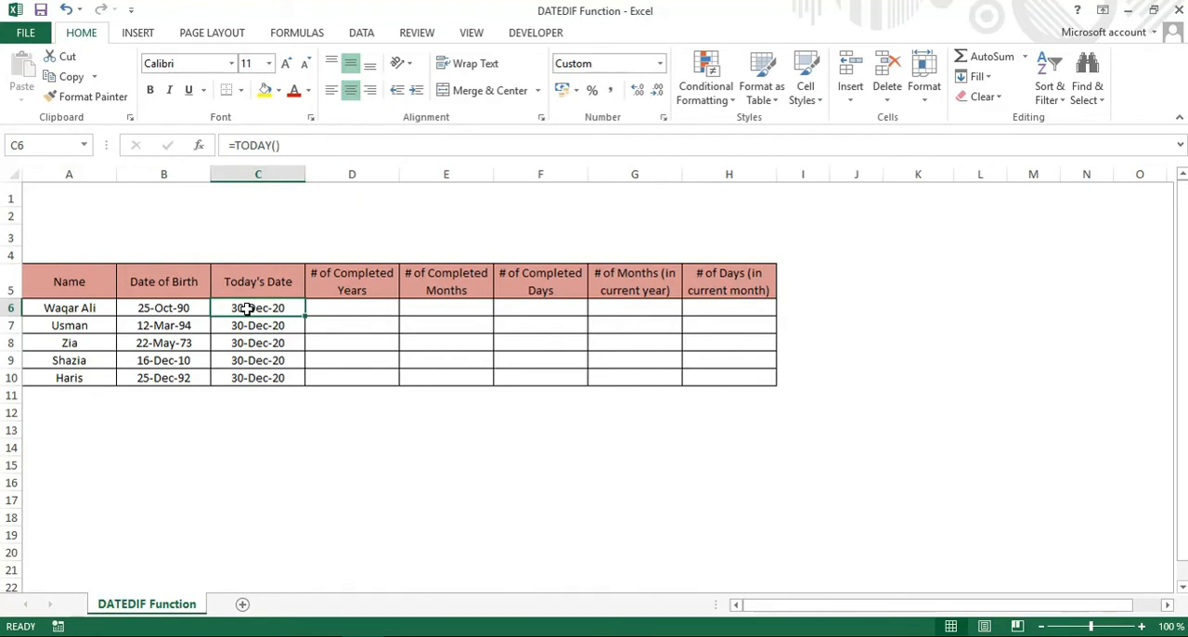
# Try calculating the completed years in D6 with =(C6-B6)/365, and clear the cell again.
pyautogui.click(345, 309)
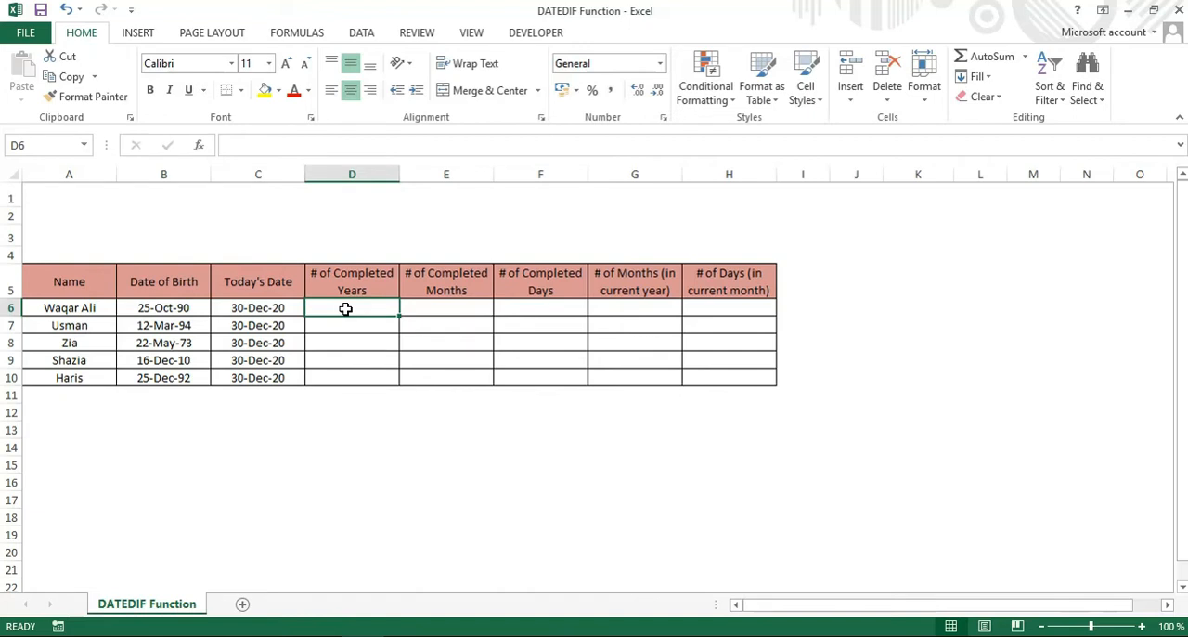
pyautogui.write('=')
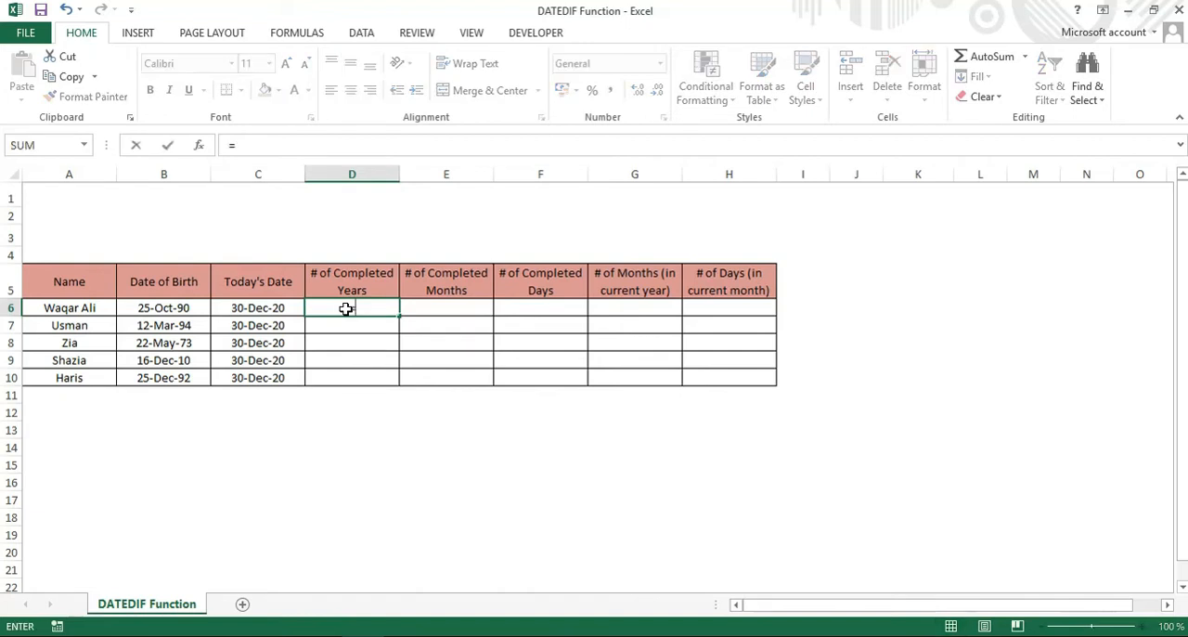
pyautogui.write('(')
pyautogui.click(265, 308)
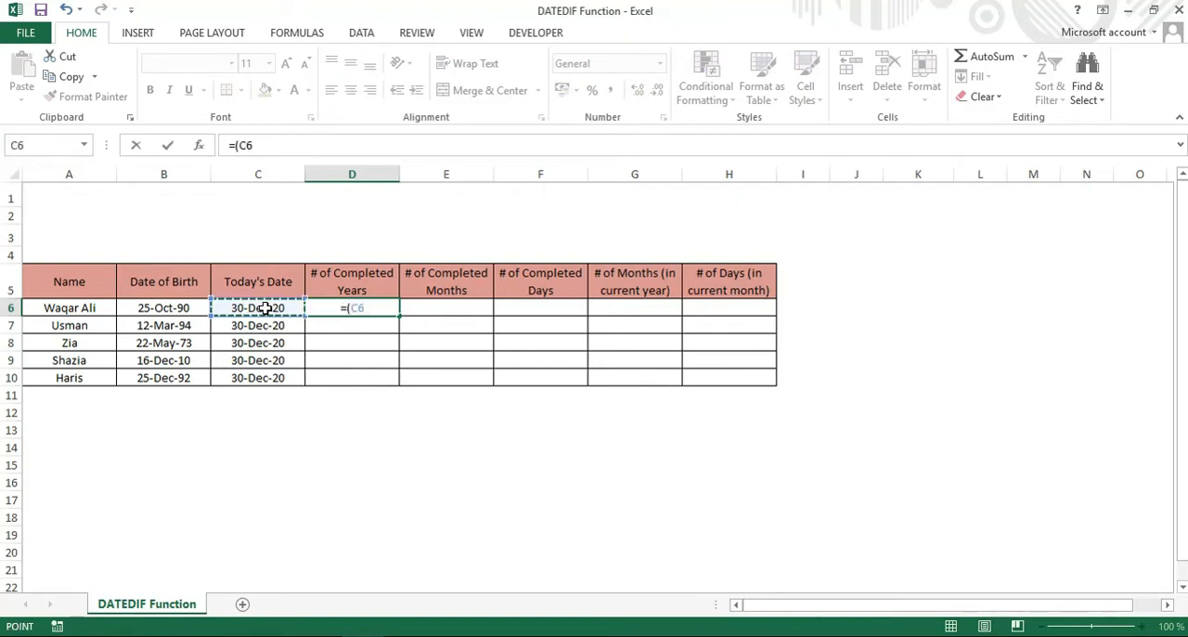
pyautogui.write('-')
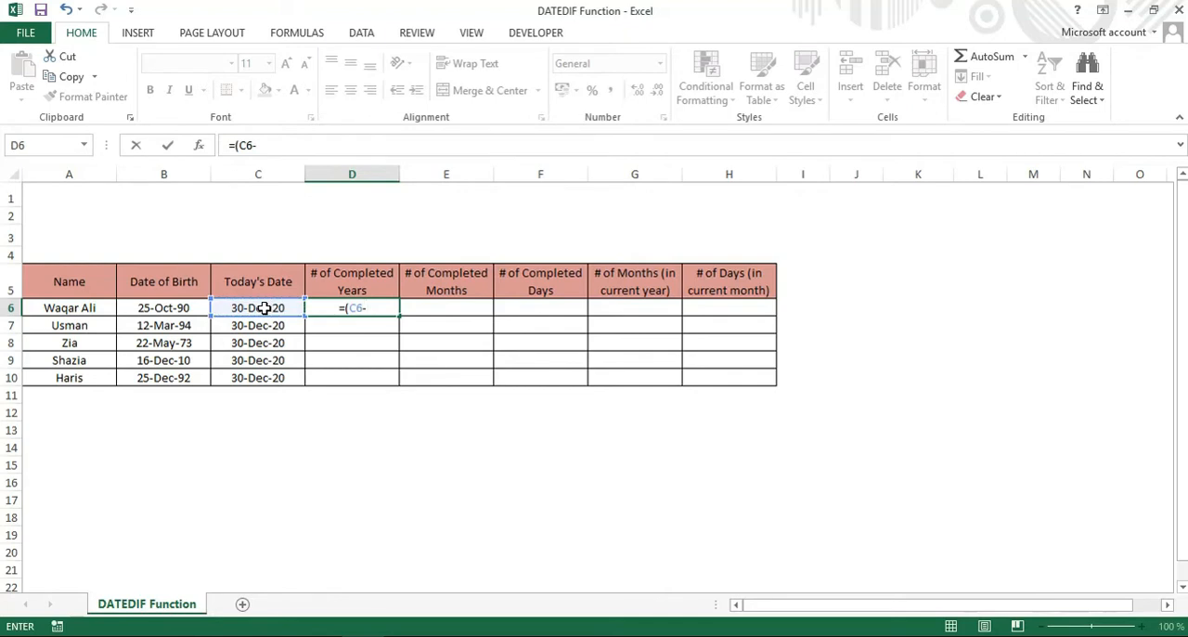
pyautogui.click(181, 310)
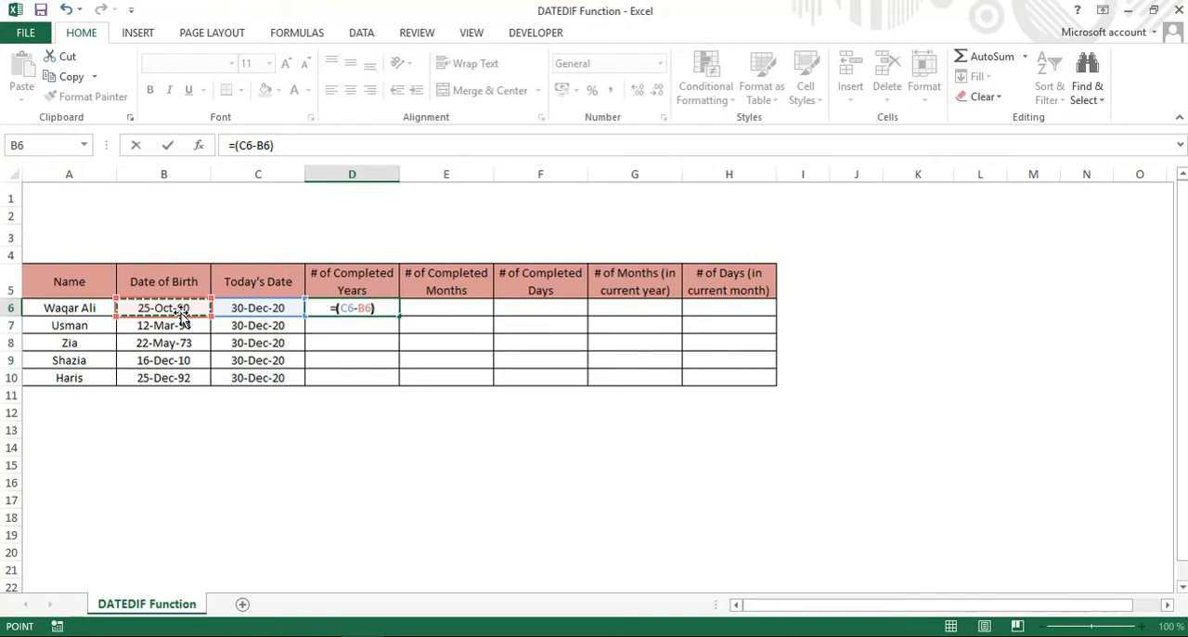
pyautogui.write(')/365')
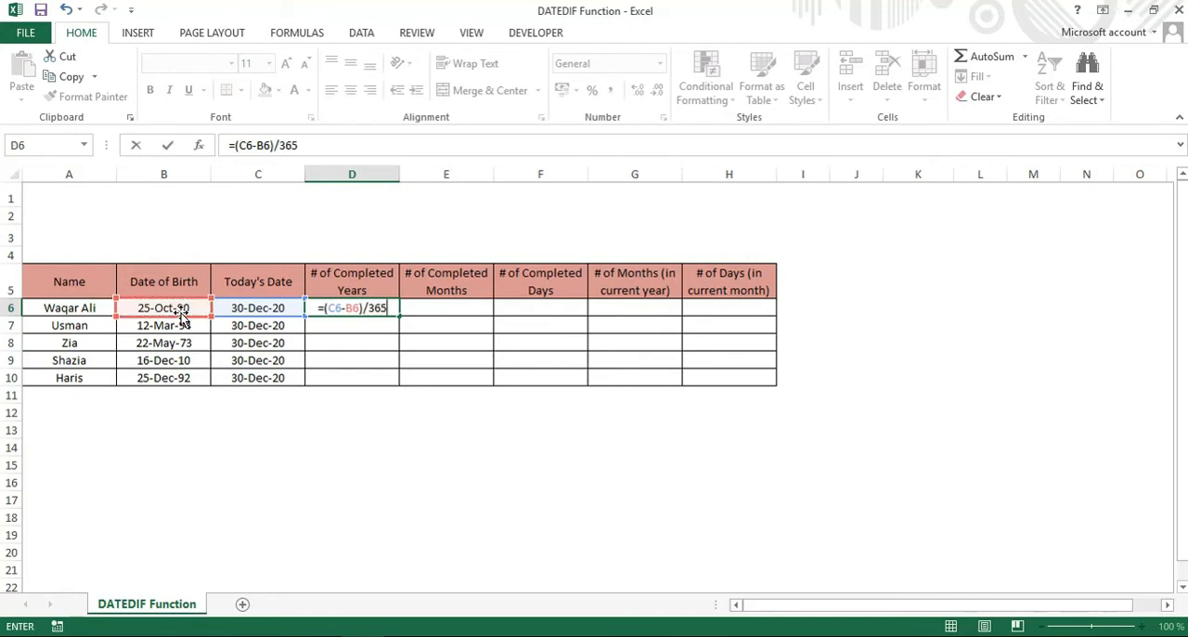
pyautogui.press('Return')
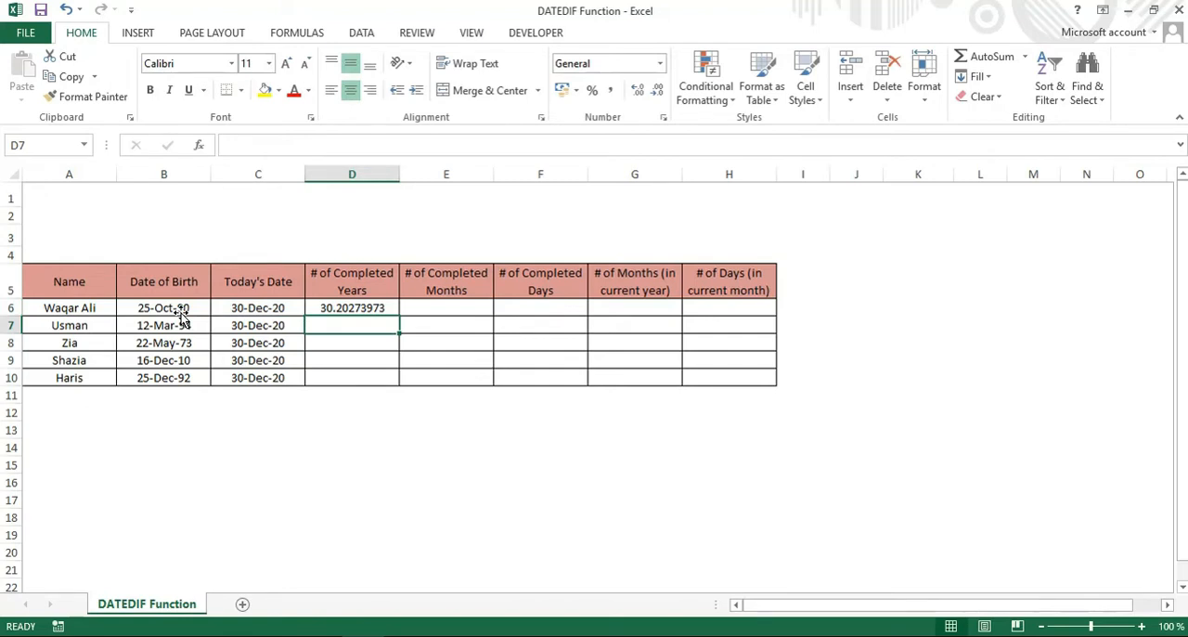
pyautogui.press('Up')
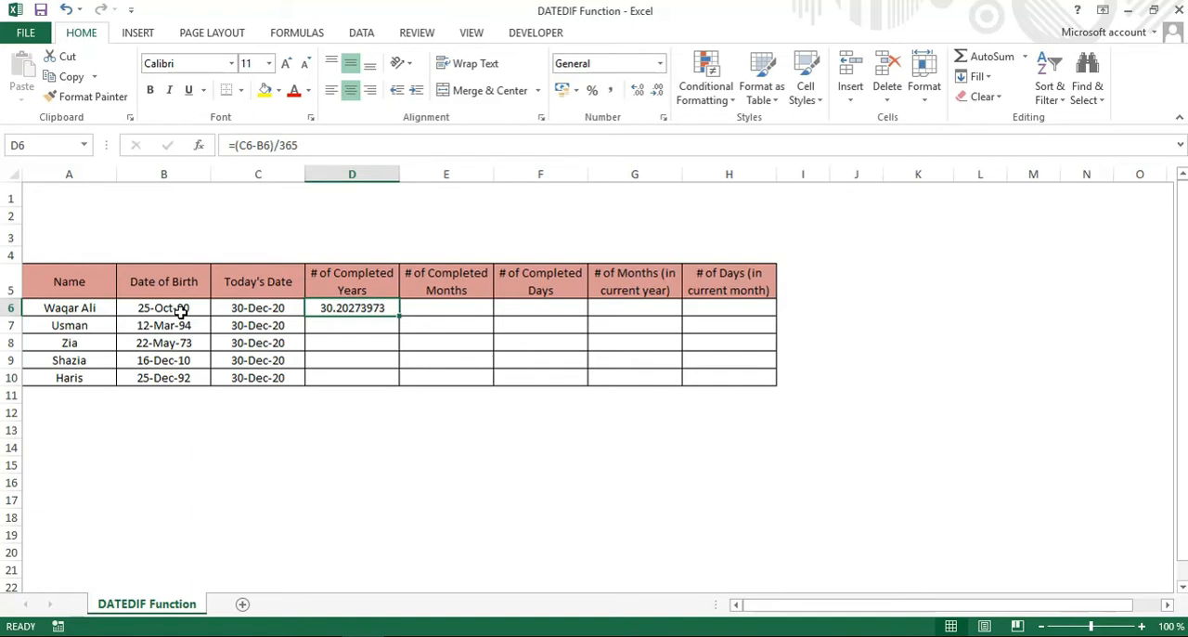
pyautogui.press('Delete')
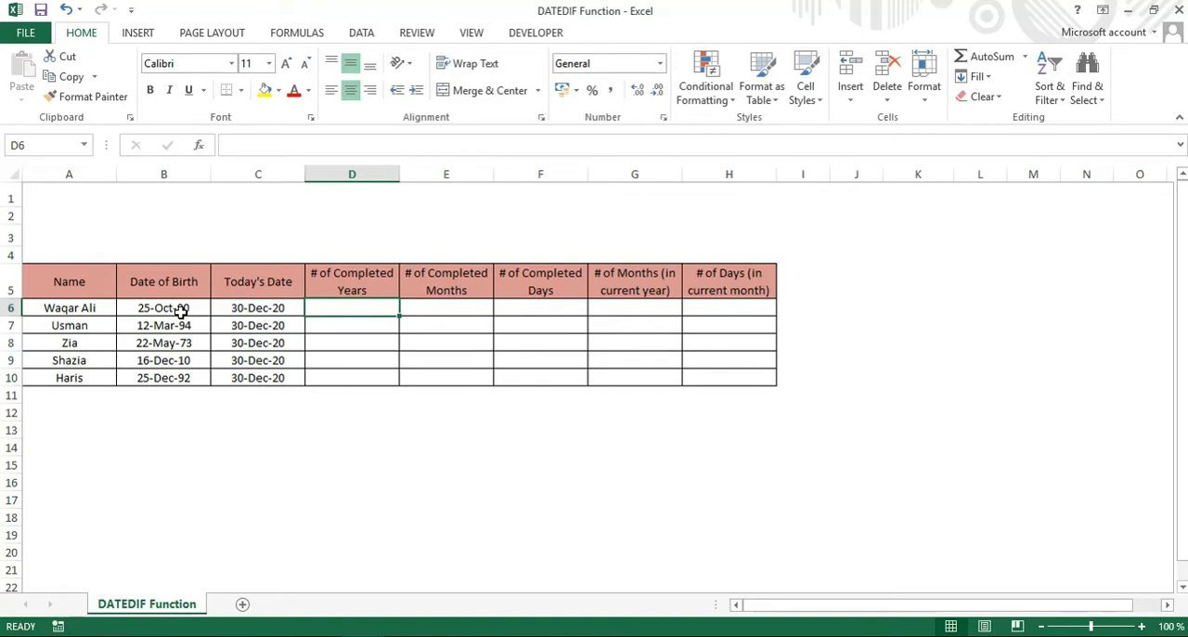
# Begin a DATEDIF formula in D6 with the date of birth as start date, using the column-locked reference $B6.
pyautogui.write('=d')
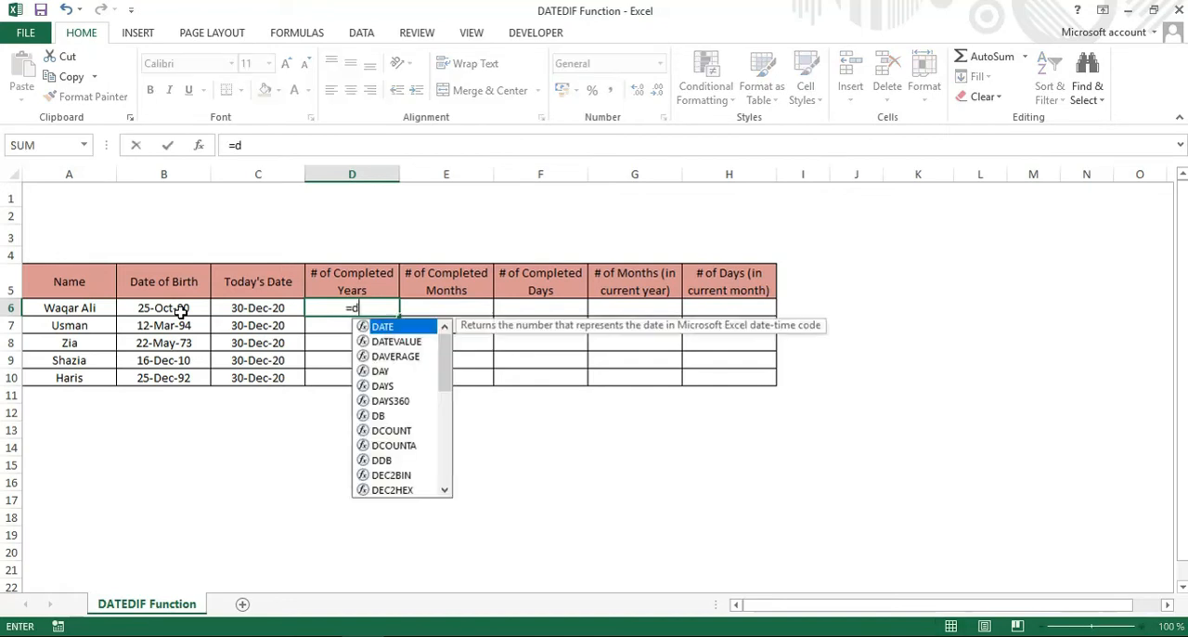
pyautogui.write('ate')
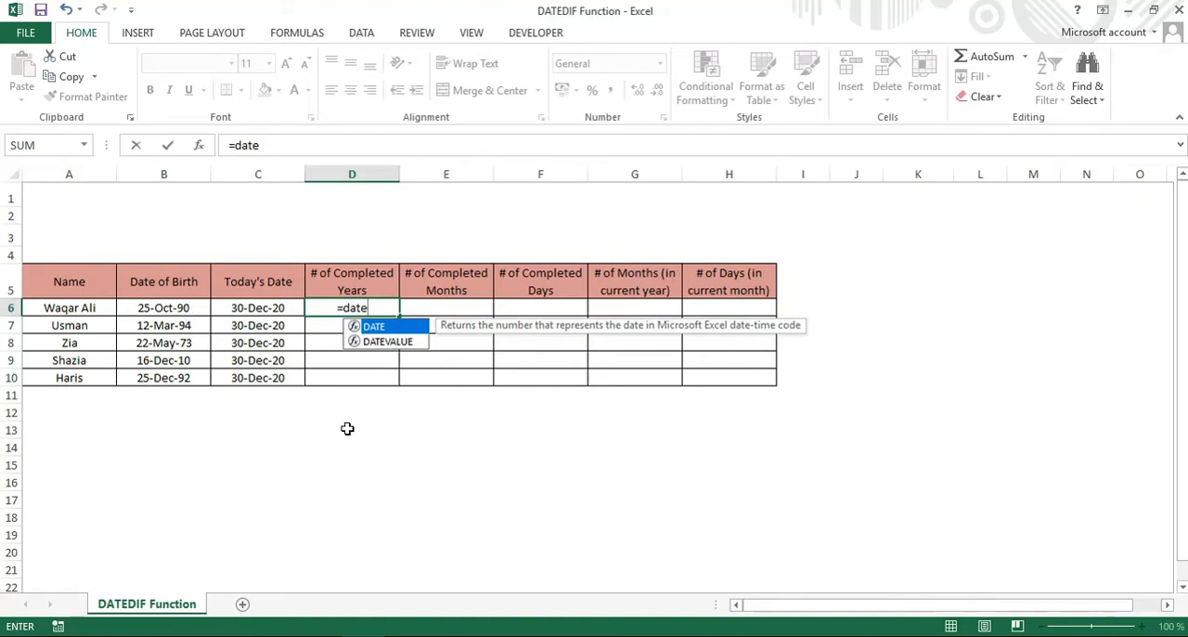
pyautogui.write('dif')
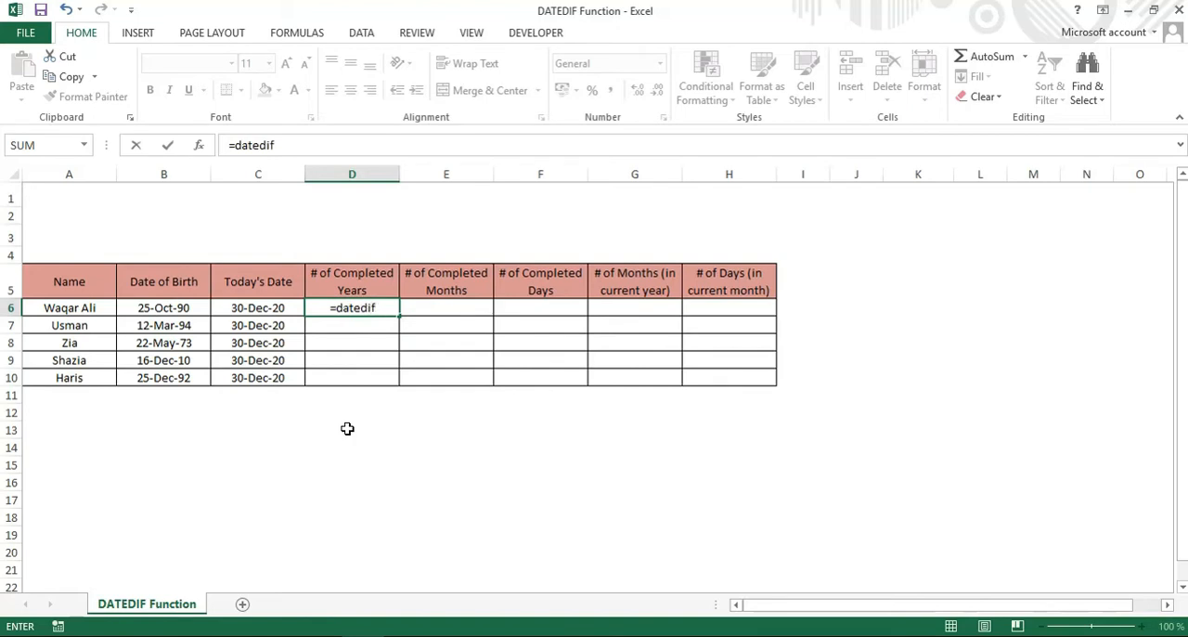
pyautogui.write('(')
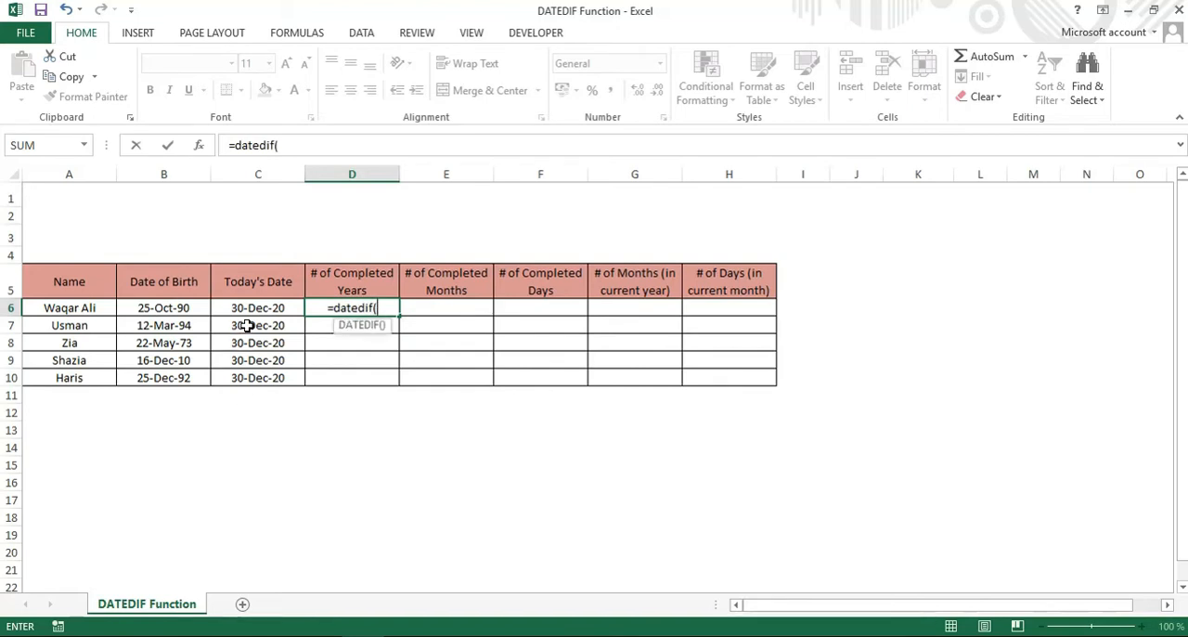
pyautogui.click(174, 311)
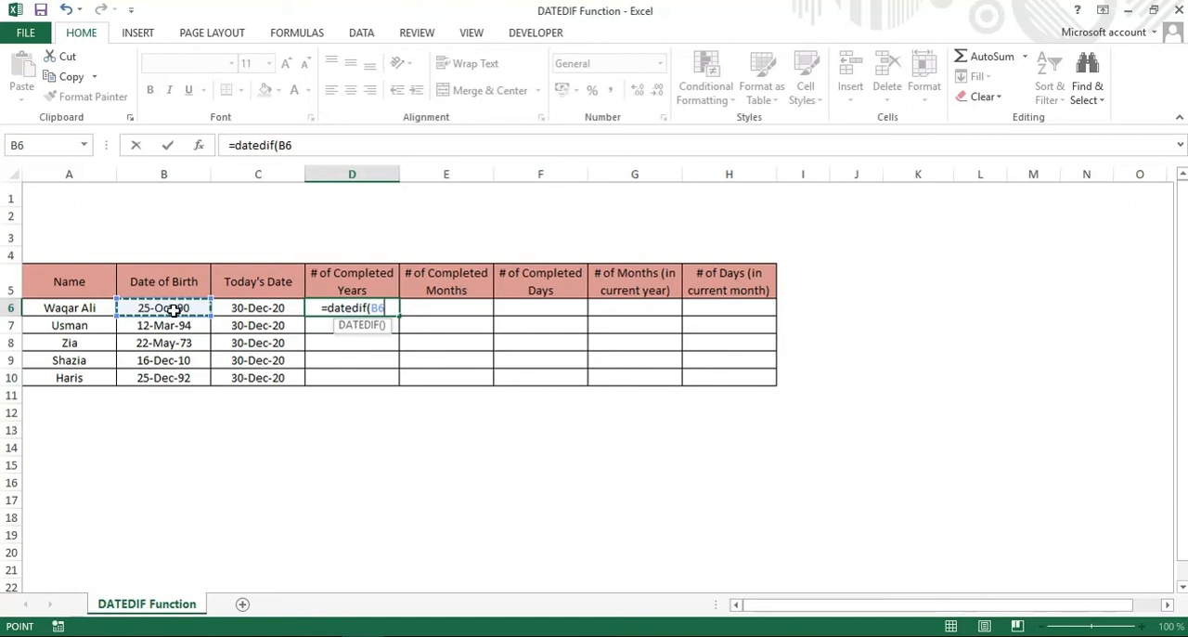
pyautogui.press('F4')
pyautogui.press('F4')
pyautogui.press('F4')
pyautogui.write(',')
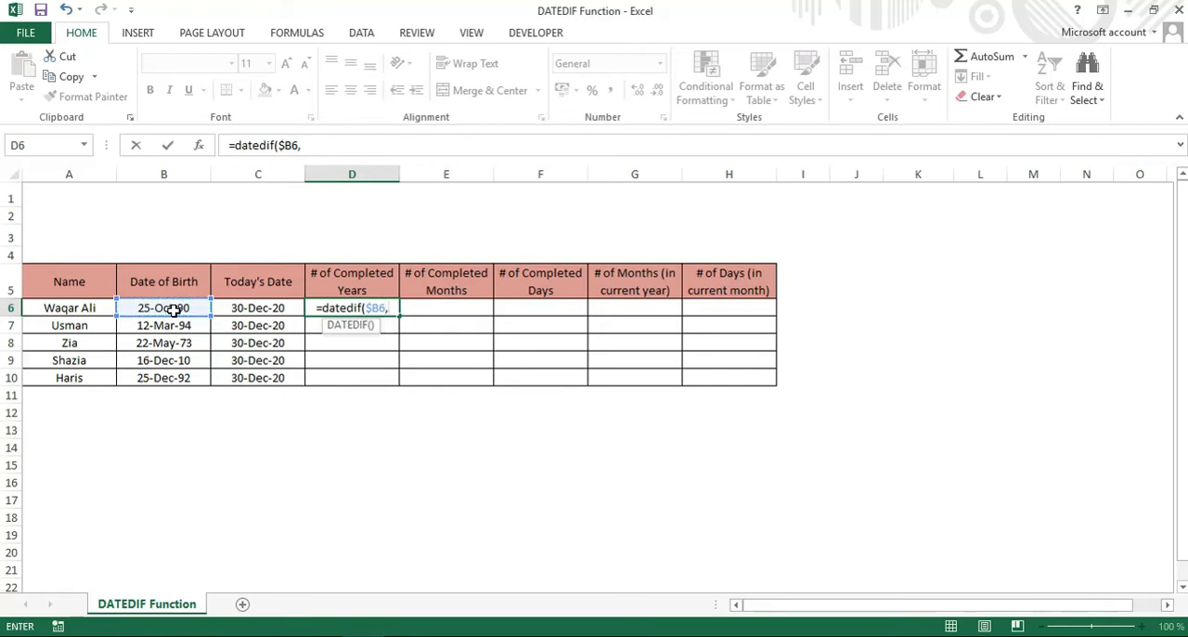
# Complete the D6 DATEDIF formula with the column-locked end date $C6 and the unit "y".
pyautogui.click(243, 308)
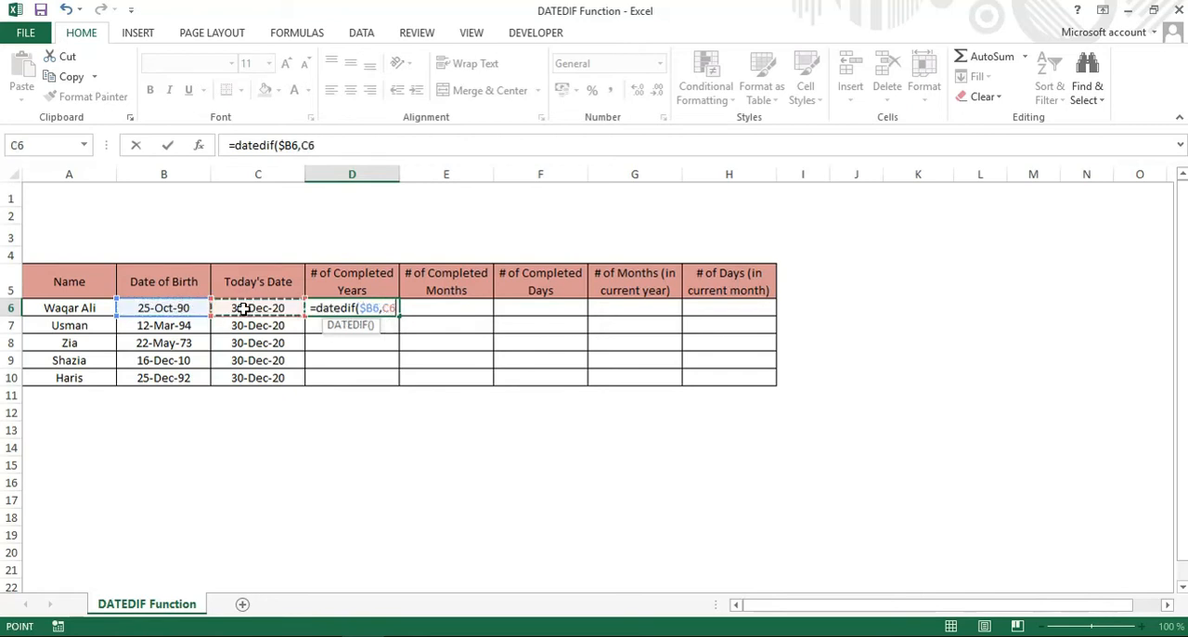
pyautogui.press('F4')
pyautogui.press('F4')
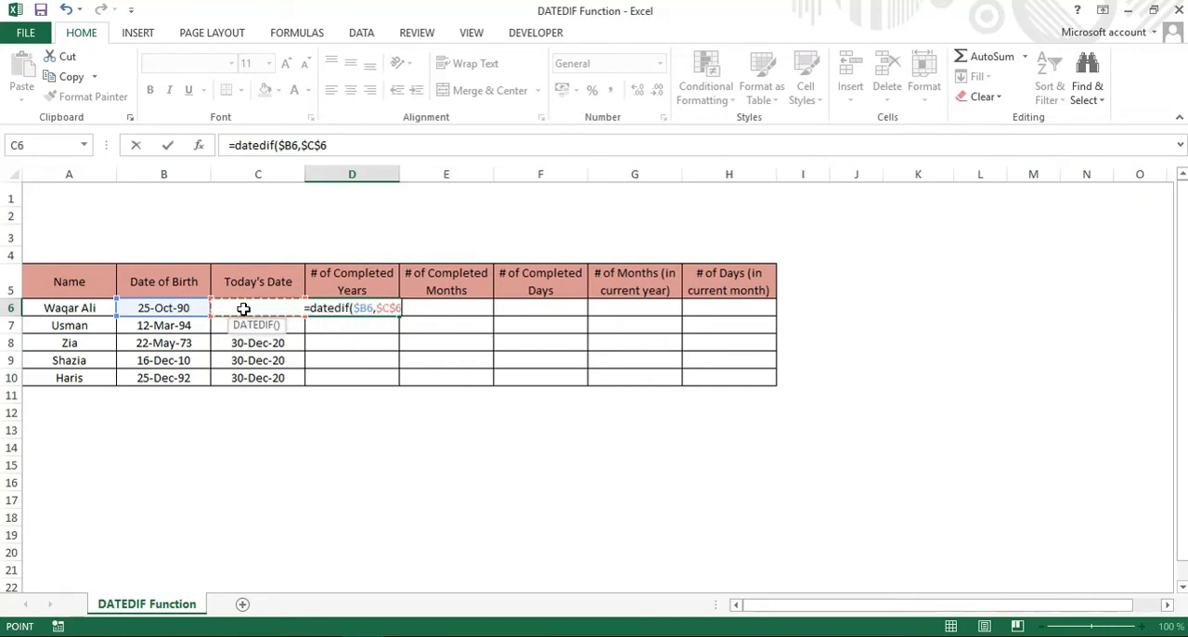
pyautogui.press('F4')
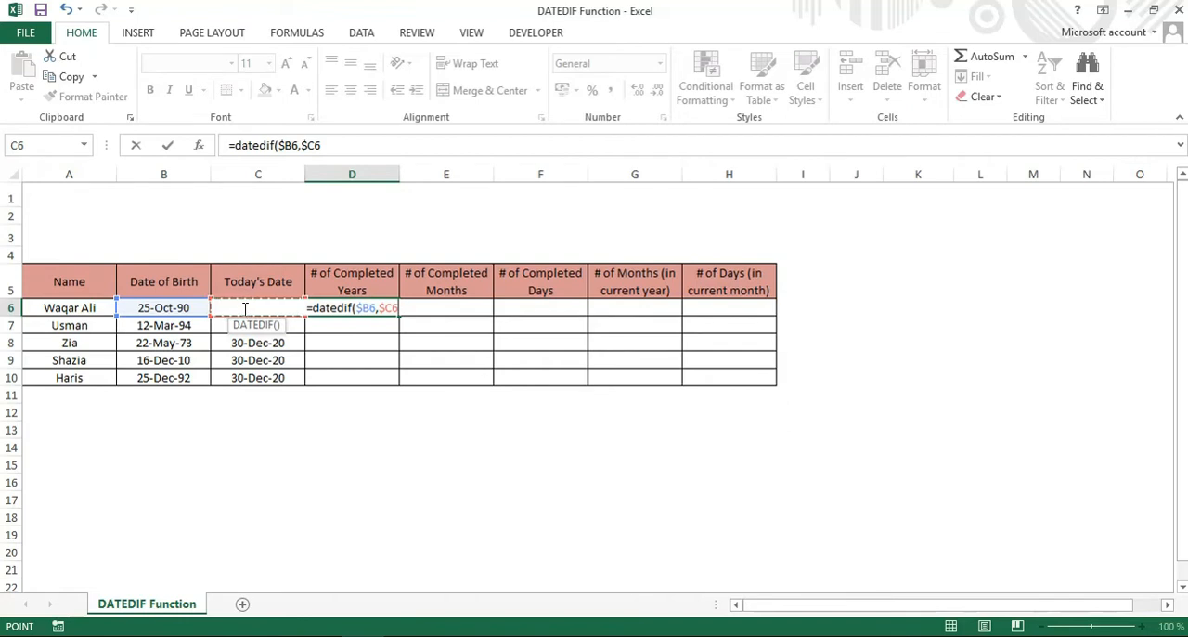
pyautogui.write(',')
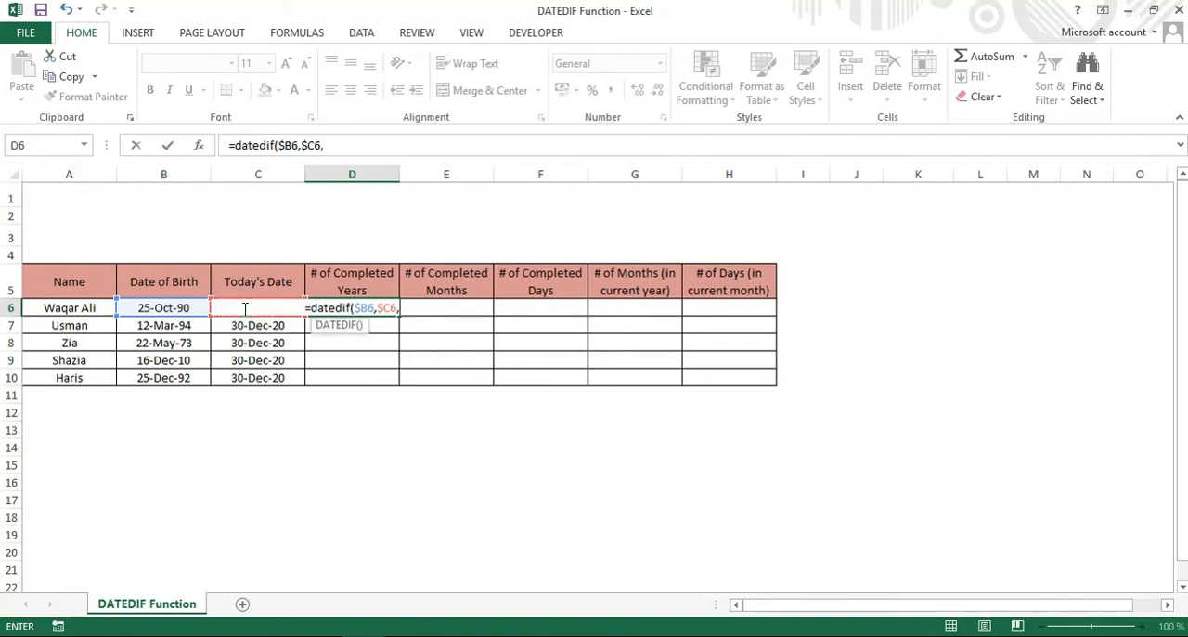
pyautogui.write('""')
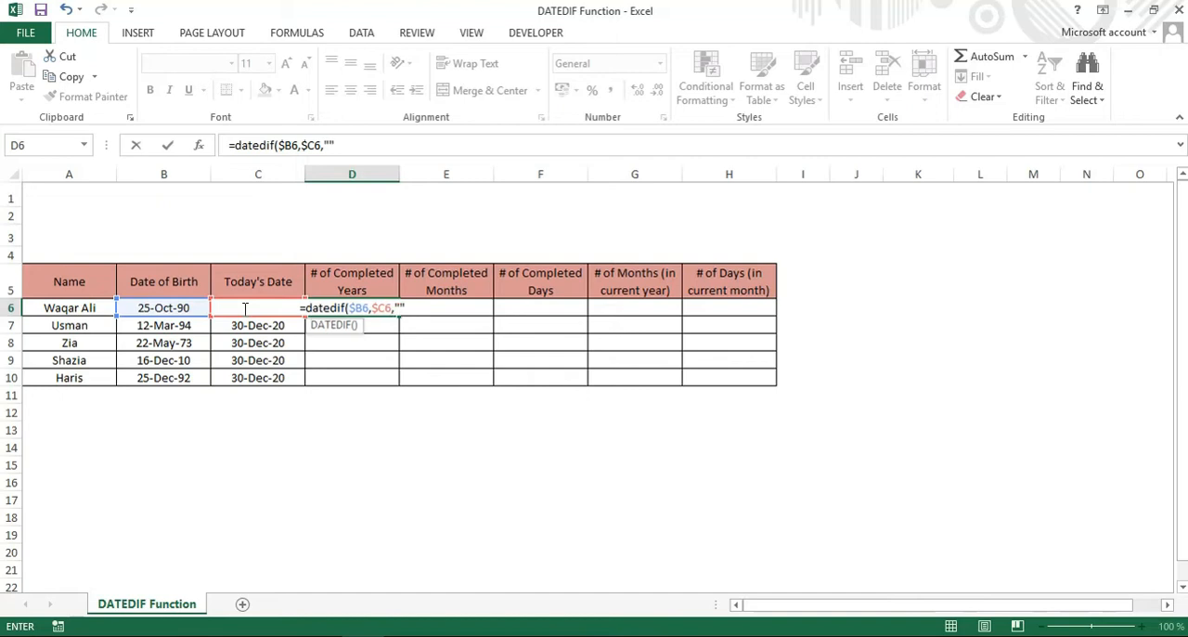
pyautogui.press('BackSpace')
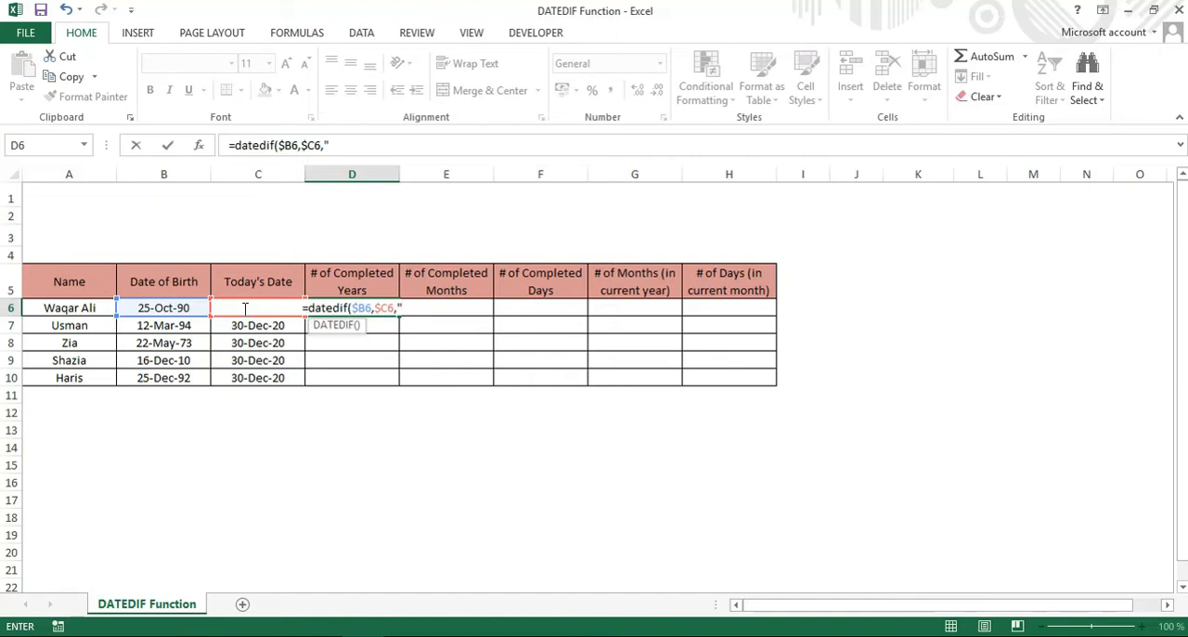
pyautogui.write('y')
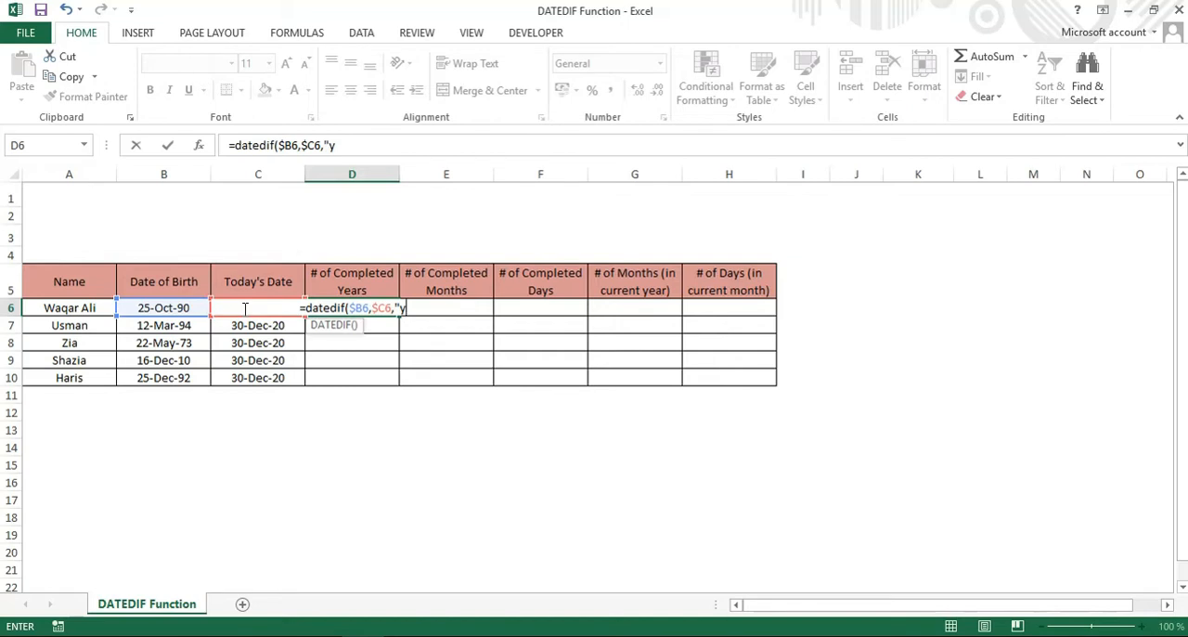
pyautogui.write('"')
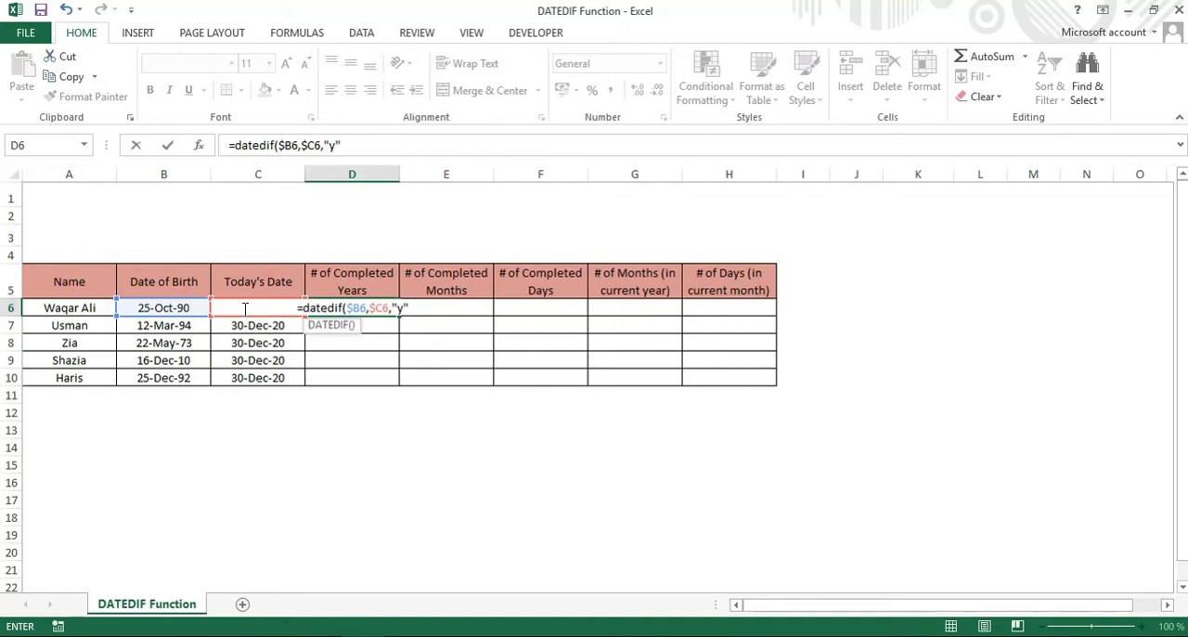
pyautogui.write(')')
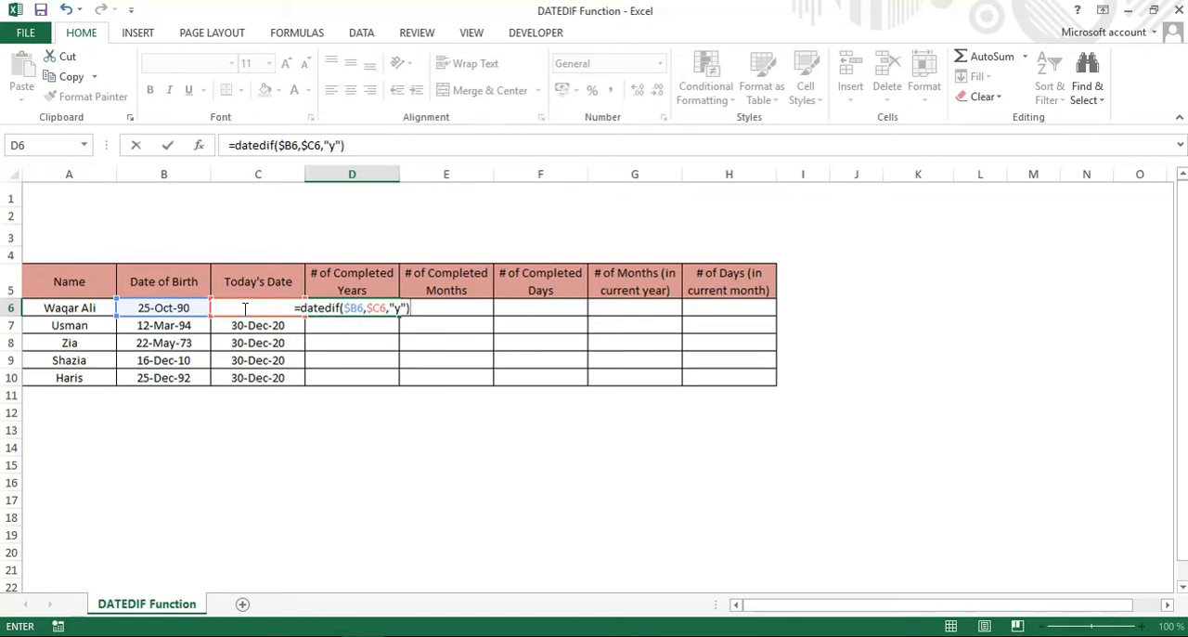
pyautogui.press('Return')
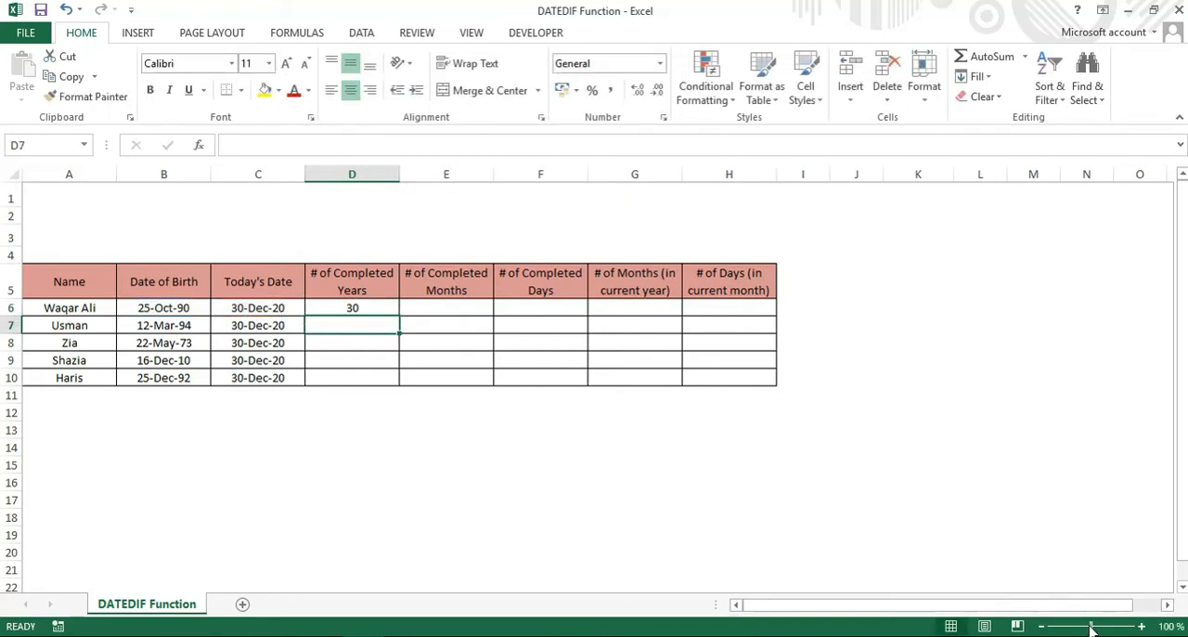
# Fill the completed-years formula from D6 down to D10 and check the copied formula in D8.
pyautogui.moveTo(1091, 629); pyautogui.dragTo(1102, 629)
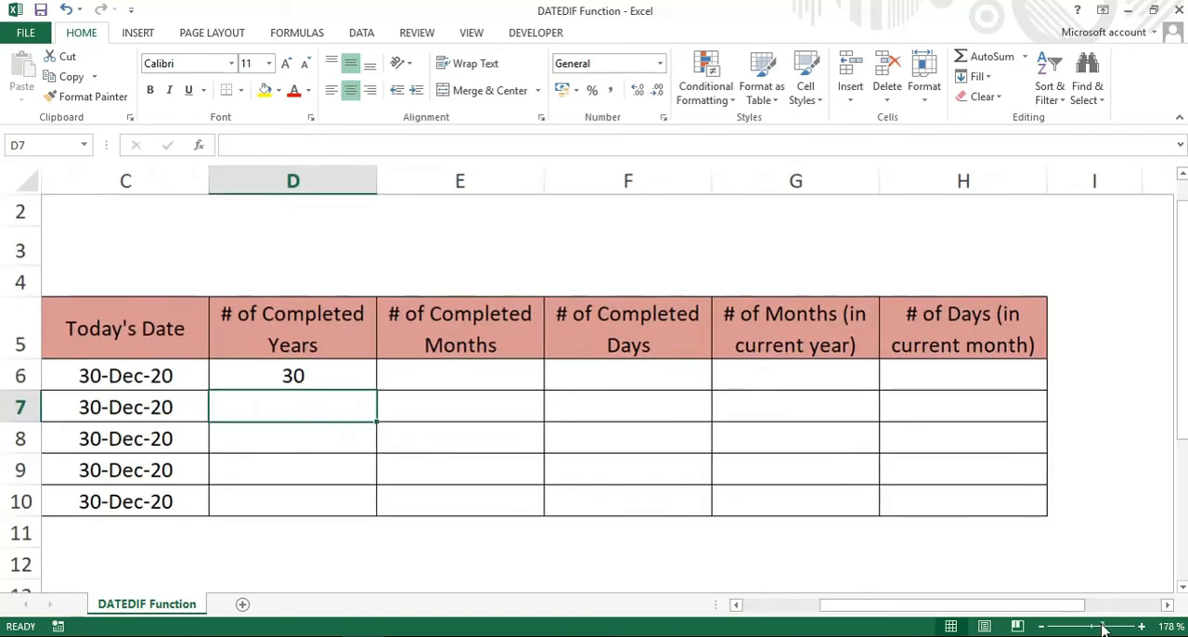
pyautogui.click(301, 376)
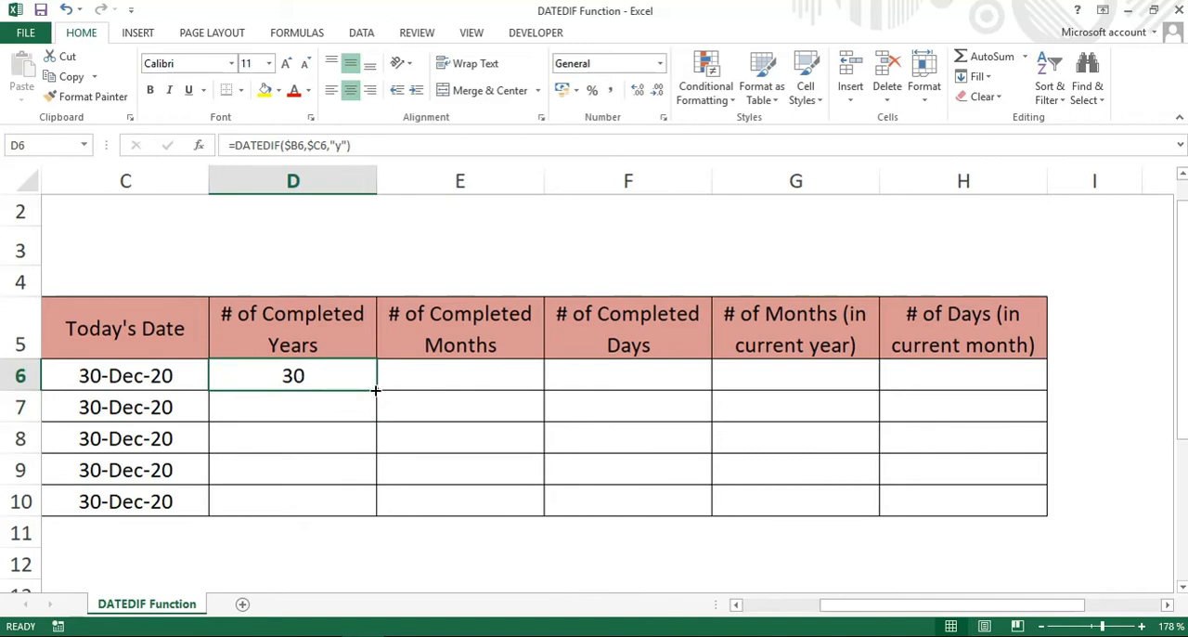
pyautogui.moveTo(375, 390); pyautogui.dragTo(365, 515)
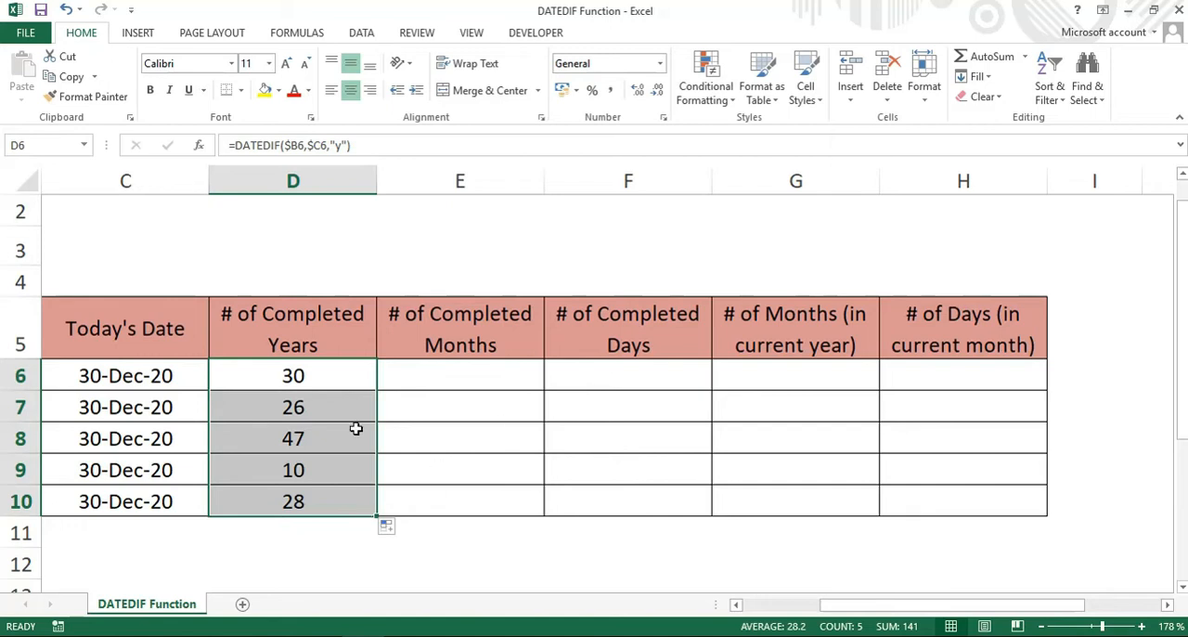
pyautogui.click(331, 437)
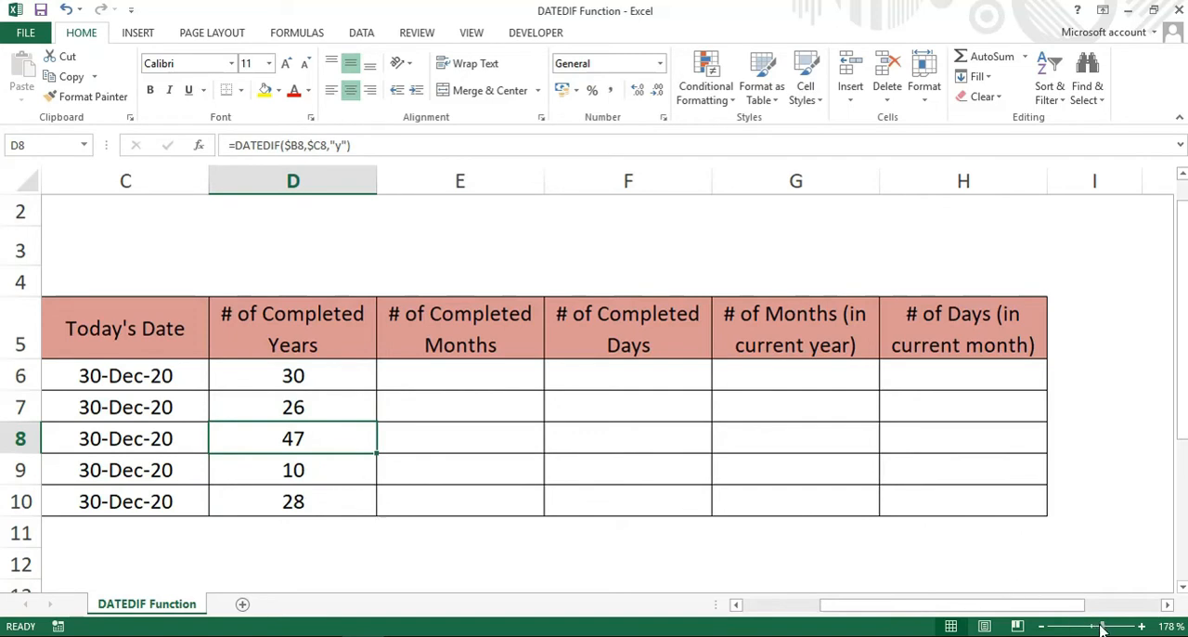
pyautogui.moveTo(1101, 629); pyautogui.dragTo(1100, 629)
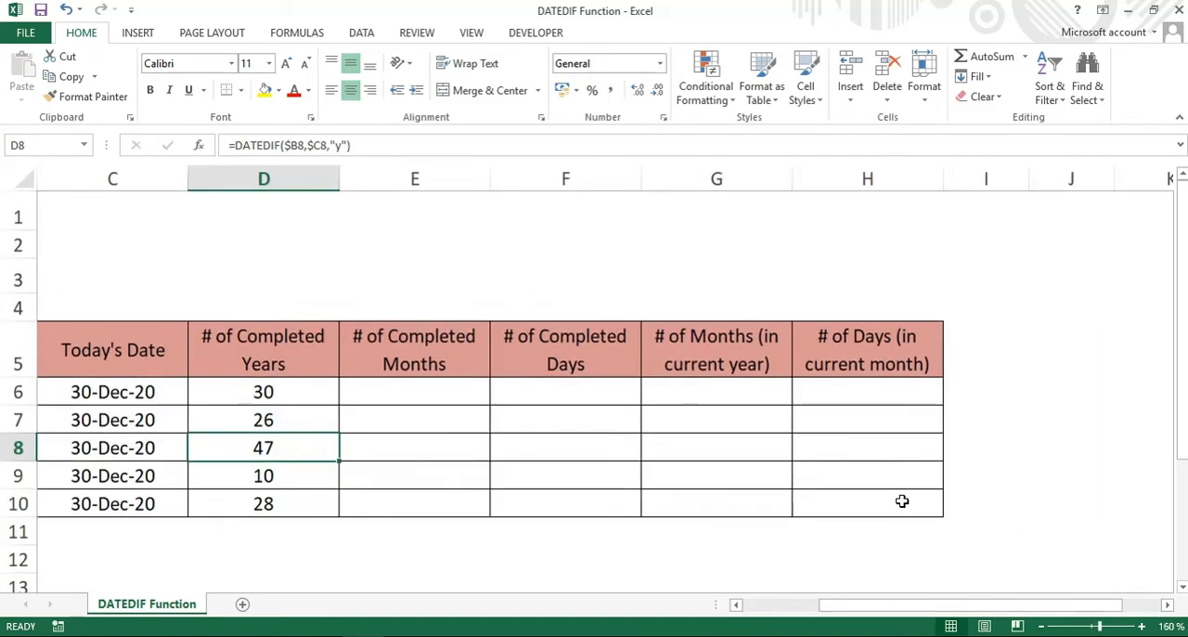
# Copy the completed-years DATEDIF formula from D6 into E6 under # of Completed Months.
pyautogui.doubleClick(736, 604)
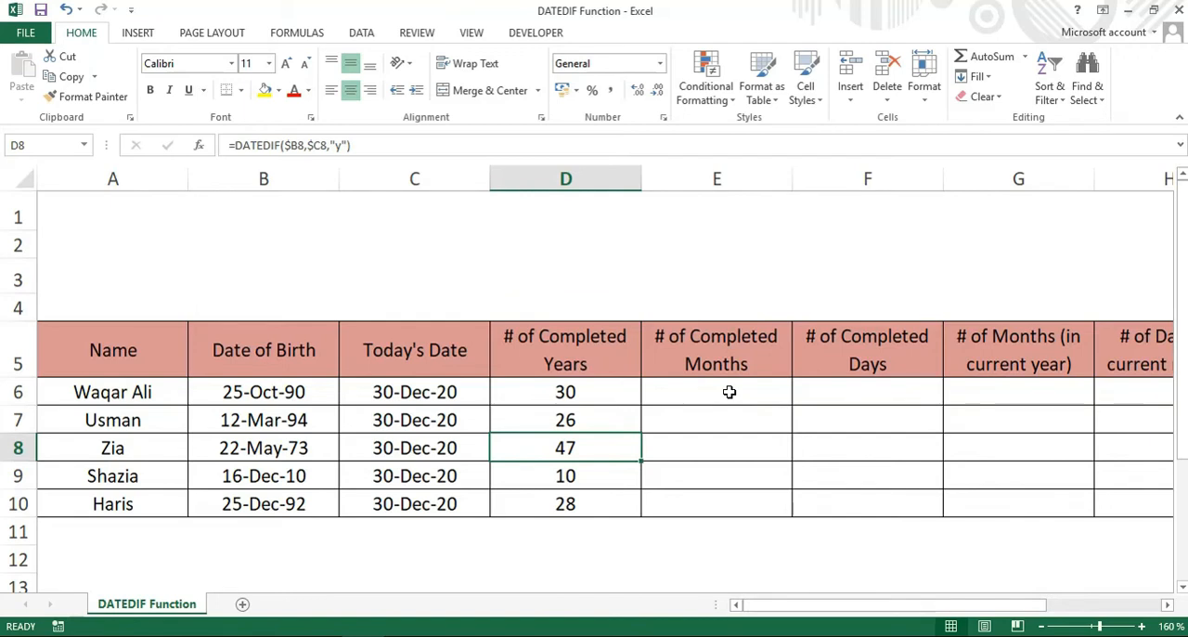
pyautogui.click(595, 394)
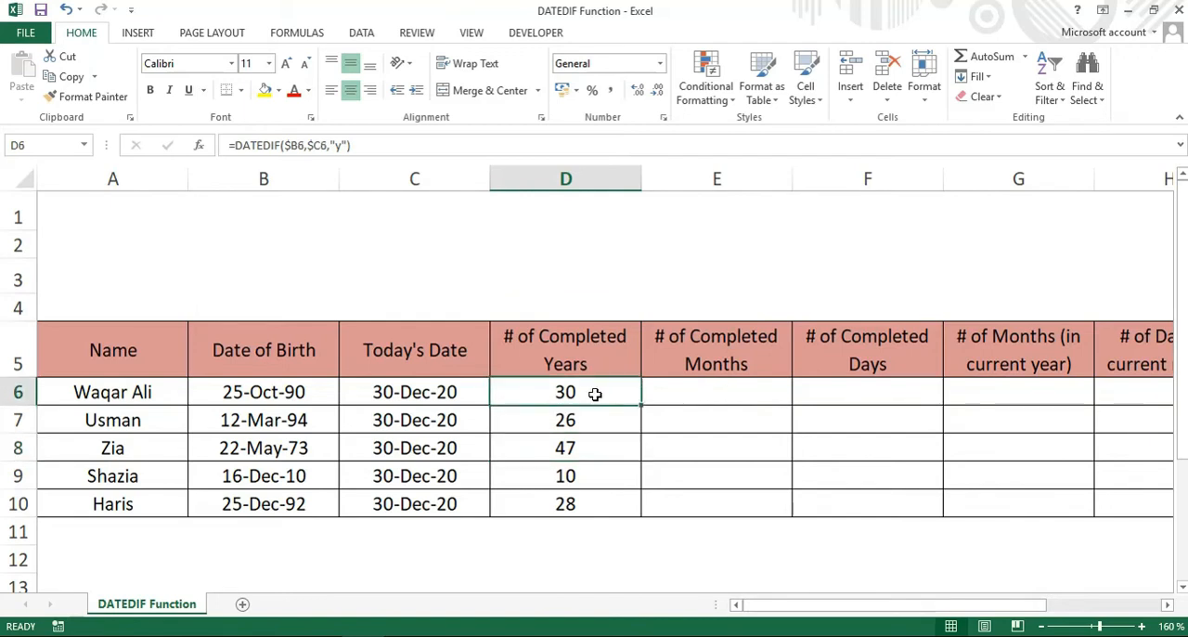
pyautogui.hotkey('ctrl', 'c')
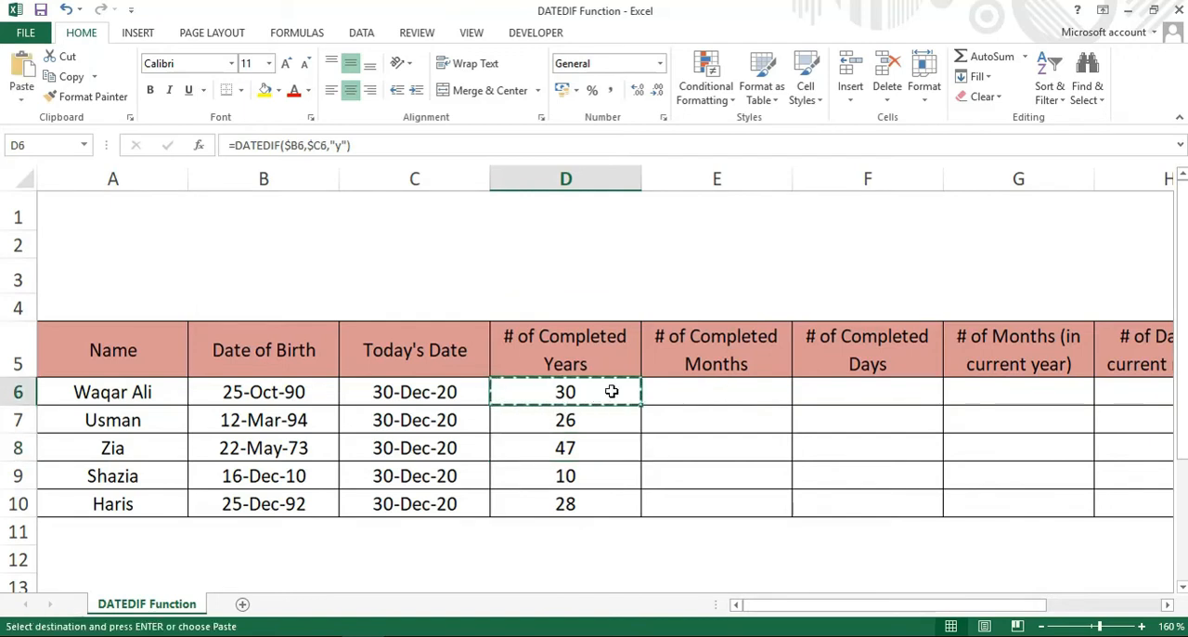
pyautogui.click(674, 391)
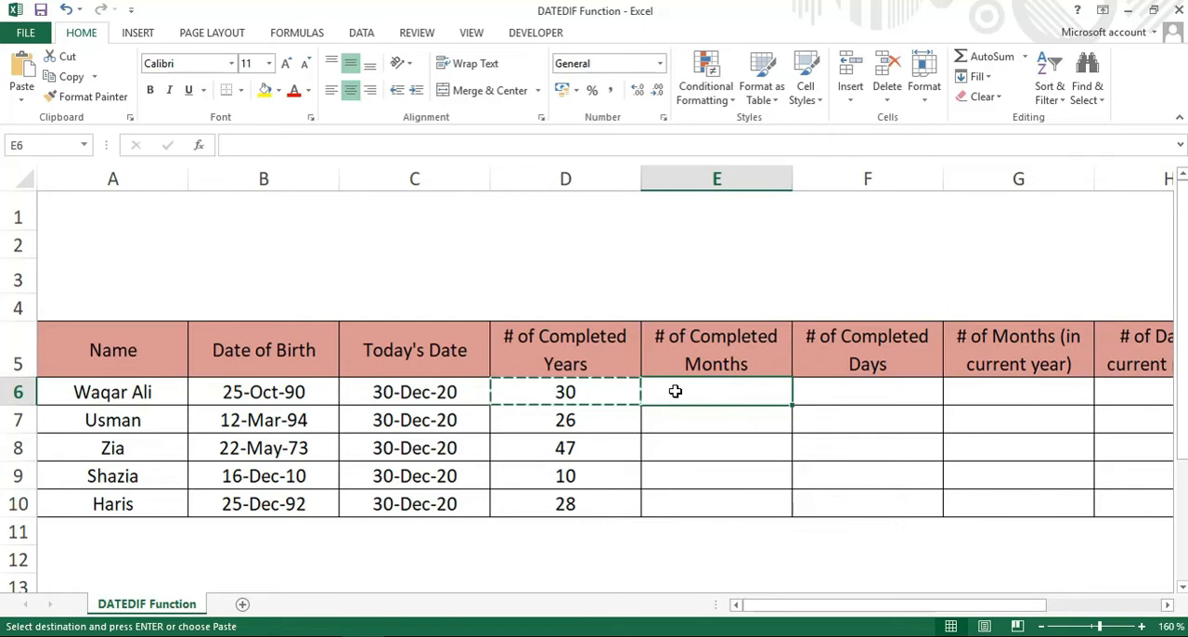
pyautogui.hotkey('ctrl', 'v')
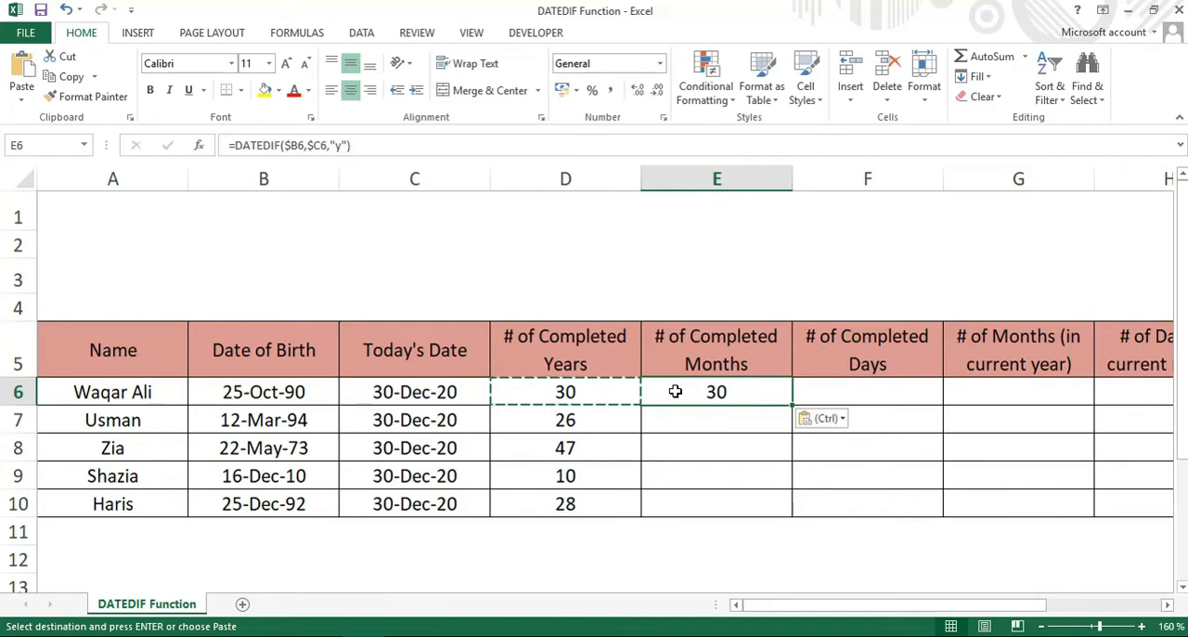
# Change the unit argument of the DATEDIF formula in E6 to "m".
pyautogui.doubleClick(675, 392)
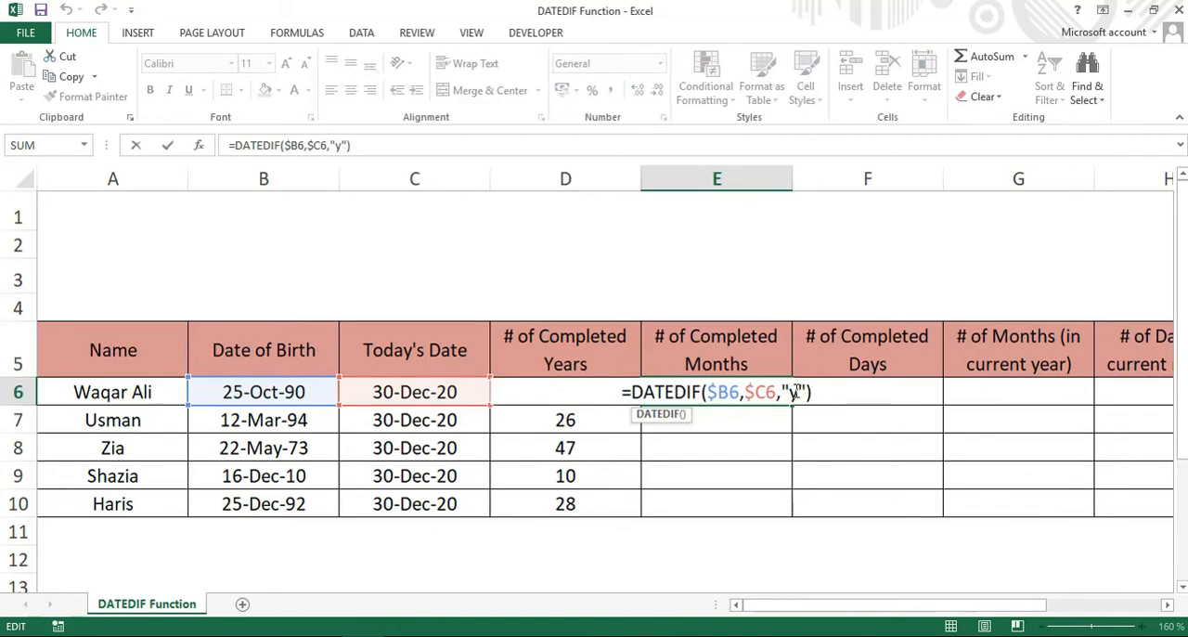
pyautogui.press('BackSpace')
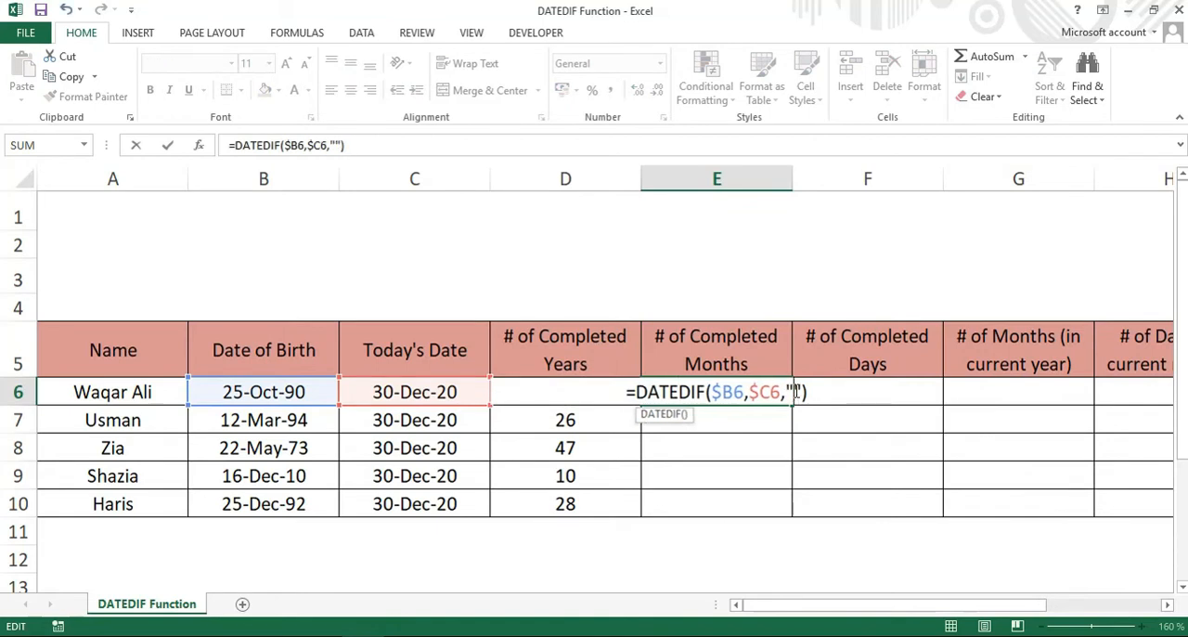
pyautogui.write('m')
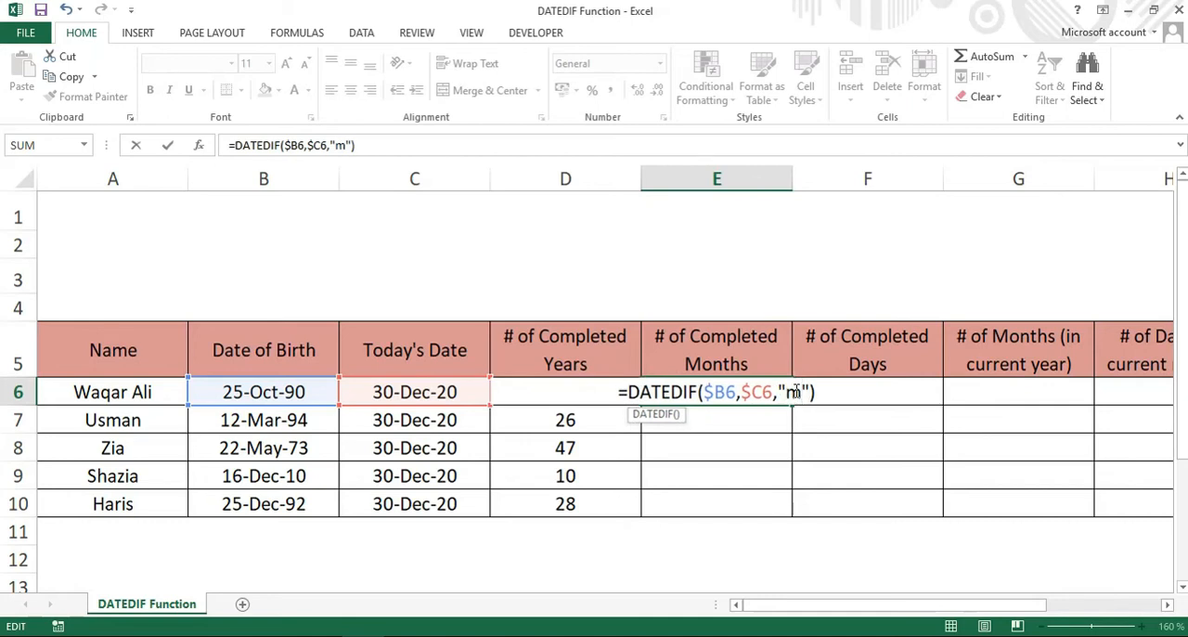
pyautogui.press('Return')
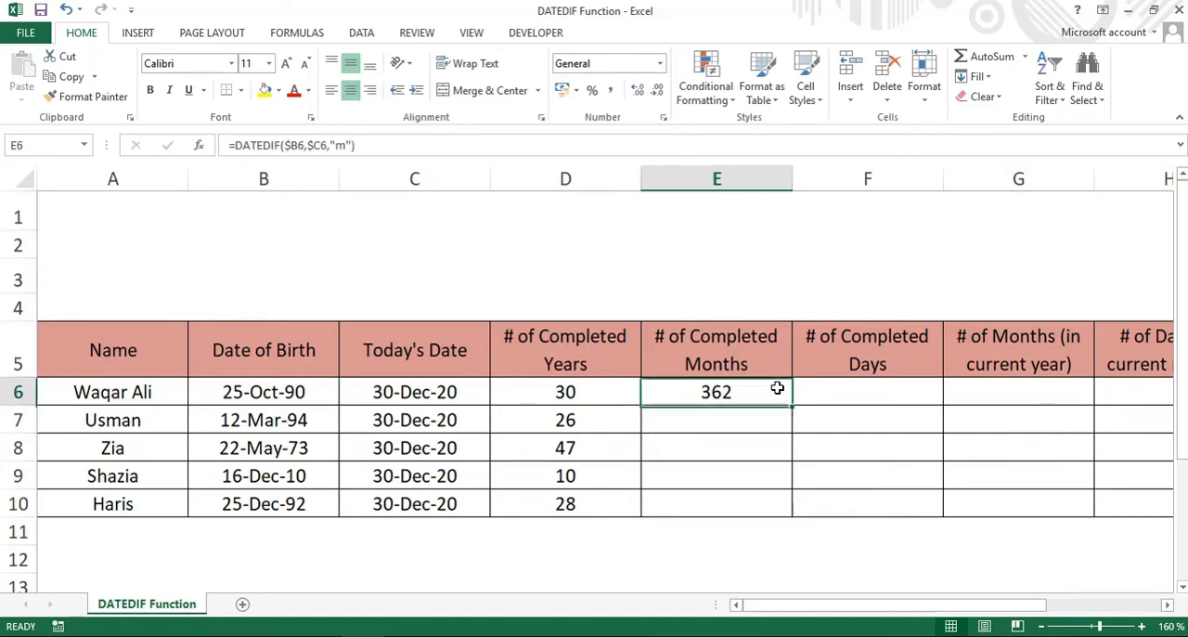
# Fill the completed-months formula from E6 down to E10.
pyautogui.click(777, 388)
pyautogui.doubleClick(791, 406)
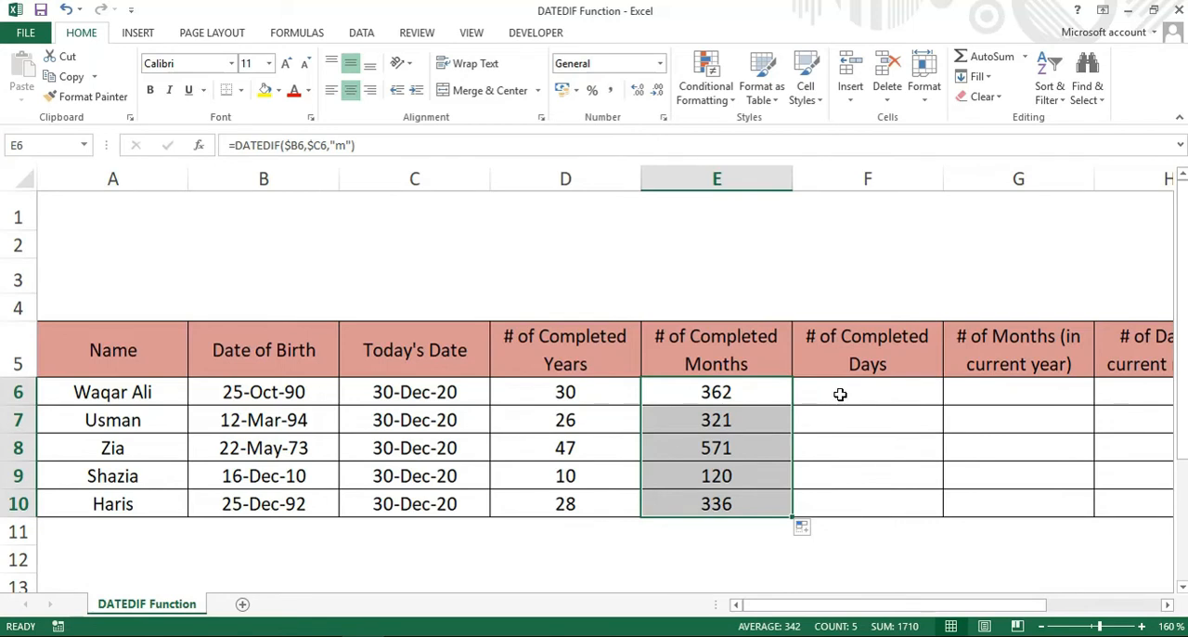
pyautogui.click(821, 442)
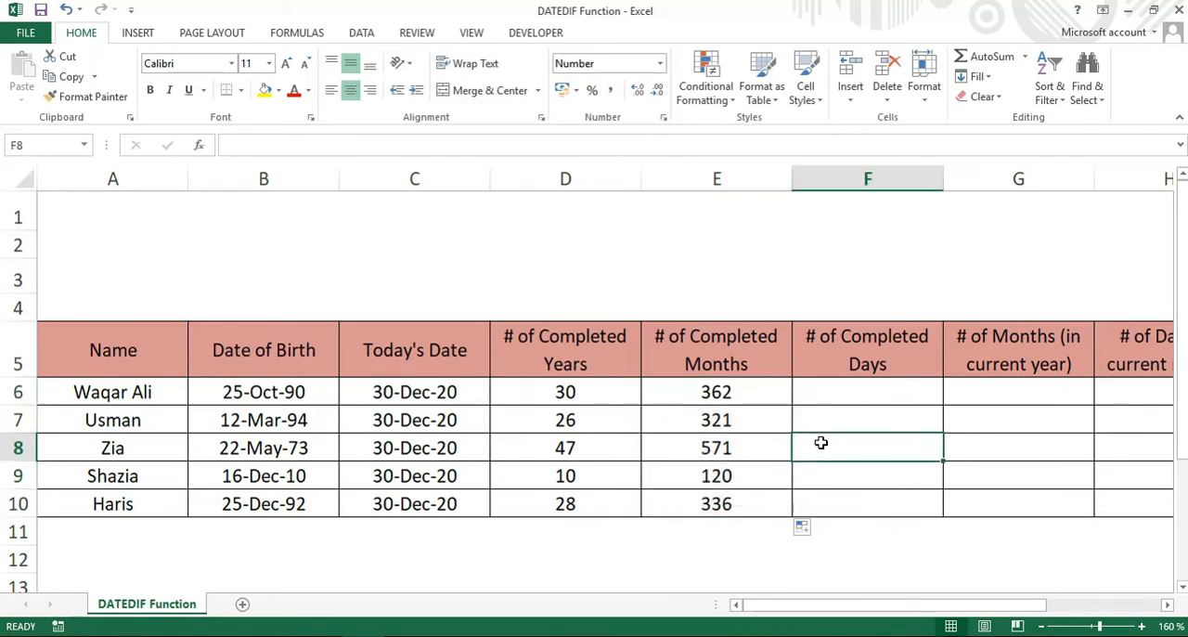
# Copy the completed-months formula from E6 into F6 under # of Completed Days.
pyautogui.click(756, 398)
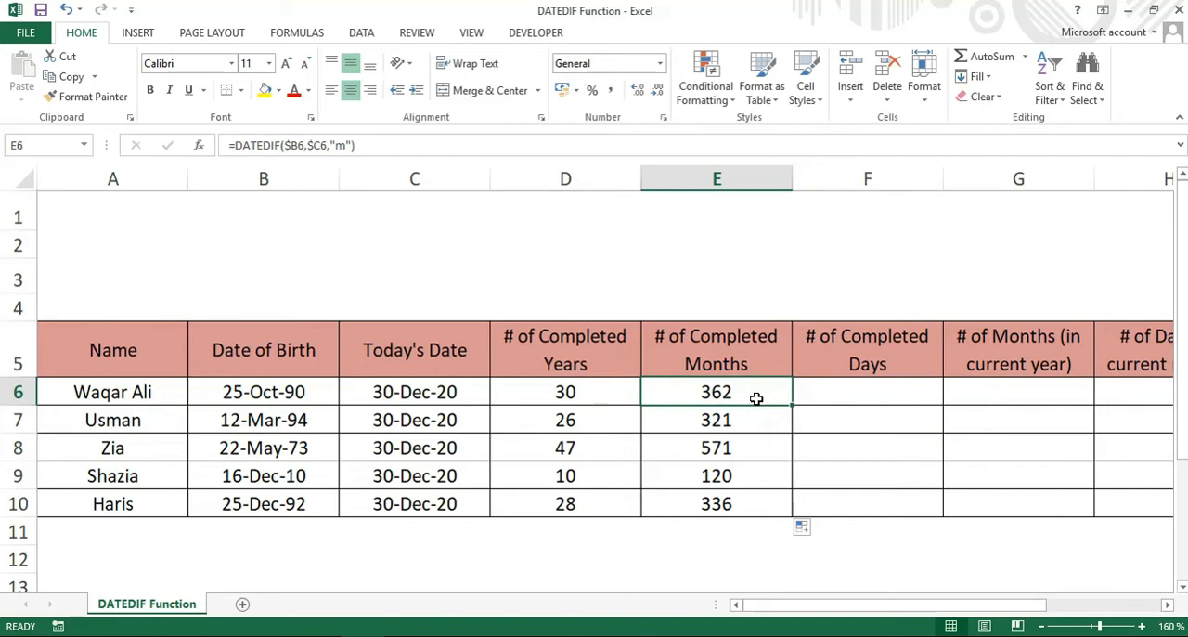
pyautogui.hotkey('ctrl', 'c')
pyautogui.click(836, 388)
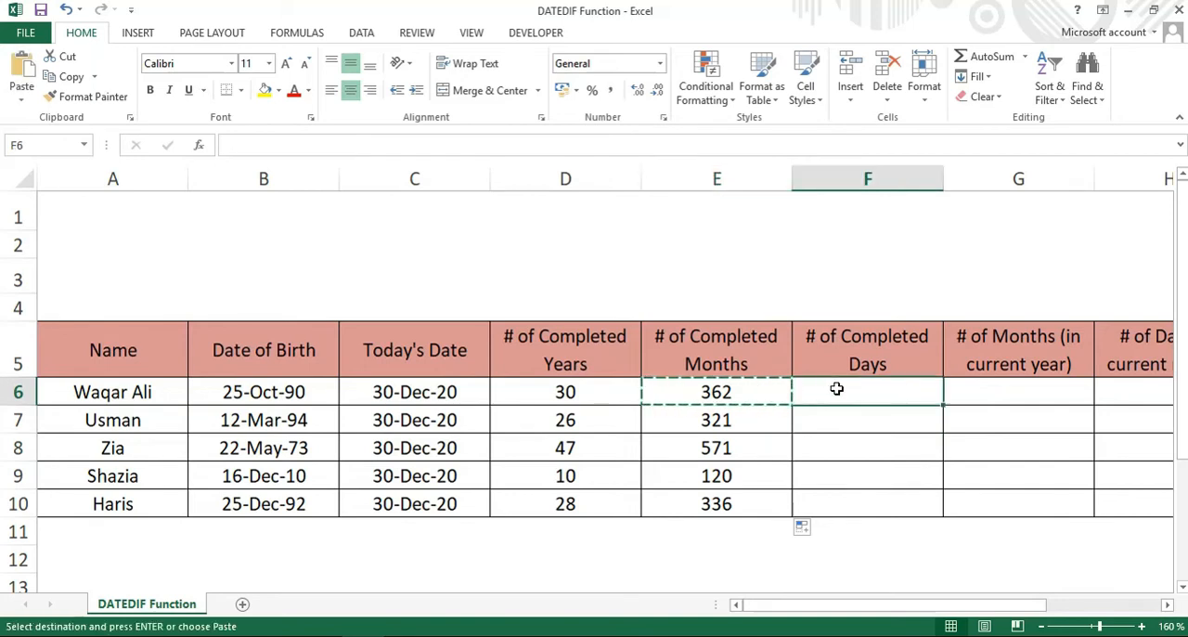
pyautogui.hotkey('ctrl', 'v')
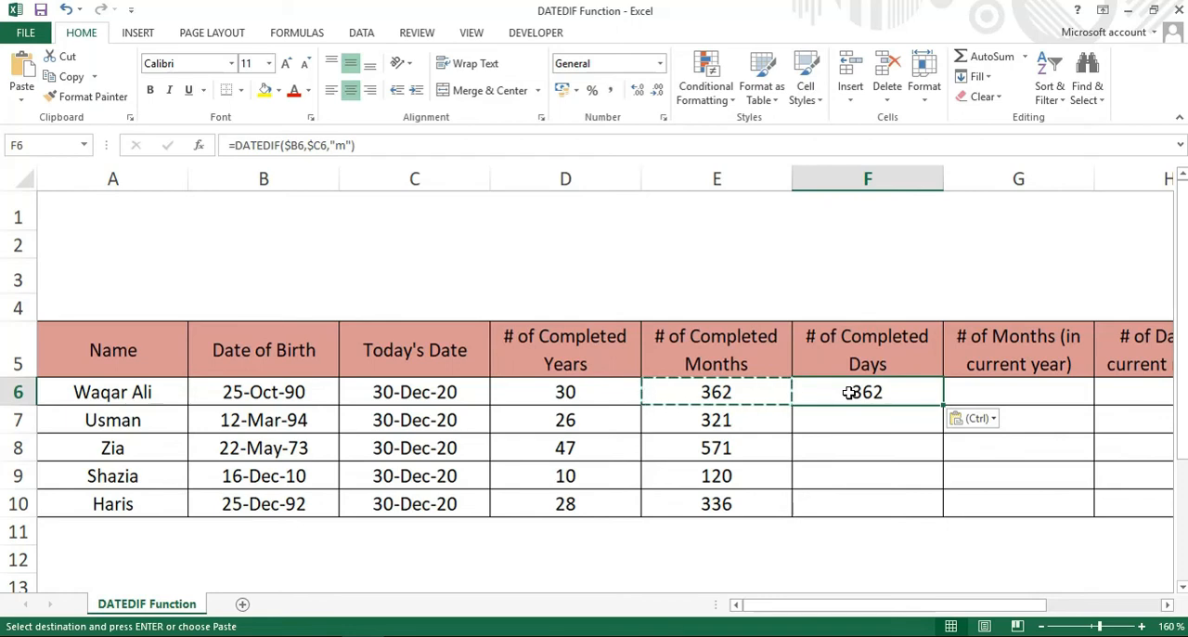
# Change the unit argument of the DATEDIF formula in F6 to "d".
pyautogui.doubleClick(849, 393)
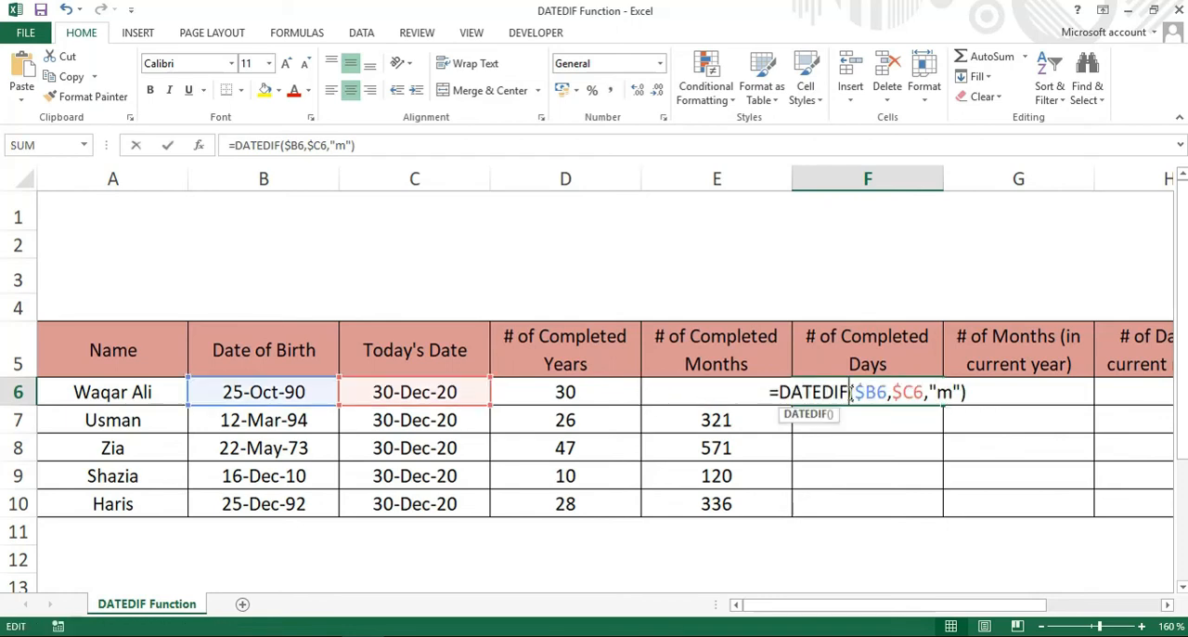
pyautogui.click(950, 392)
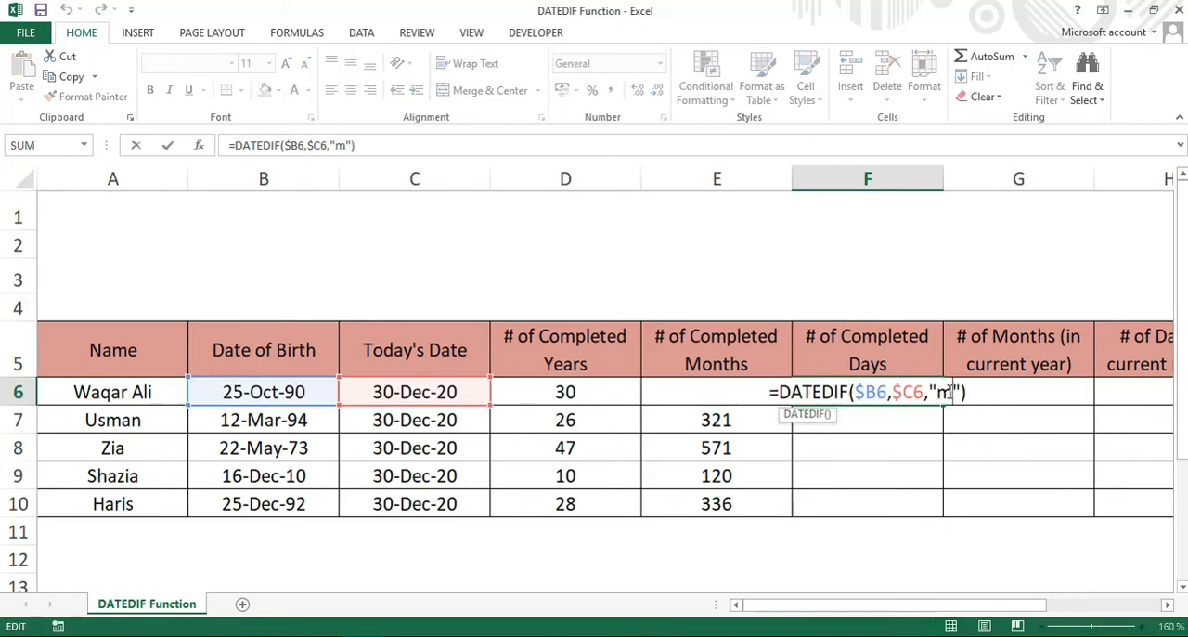
pyautogui.press('BackSpace')
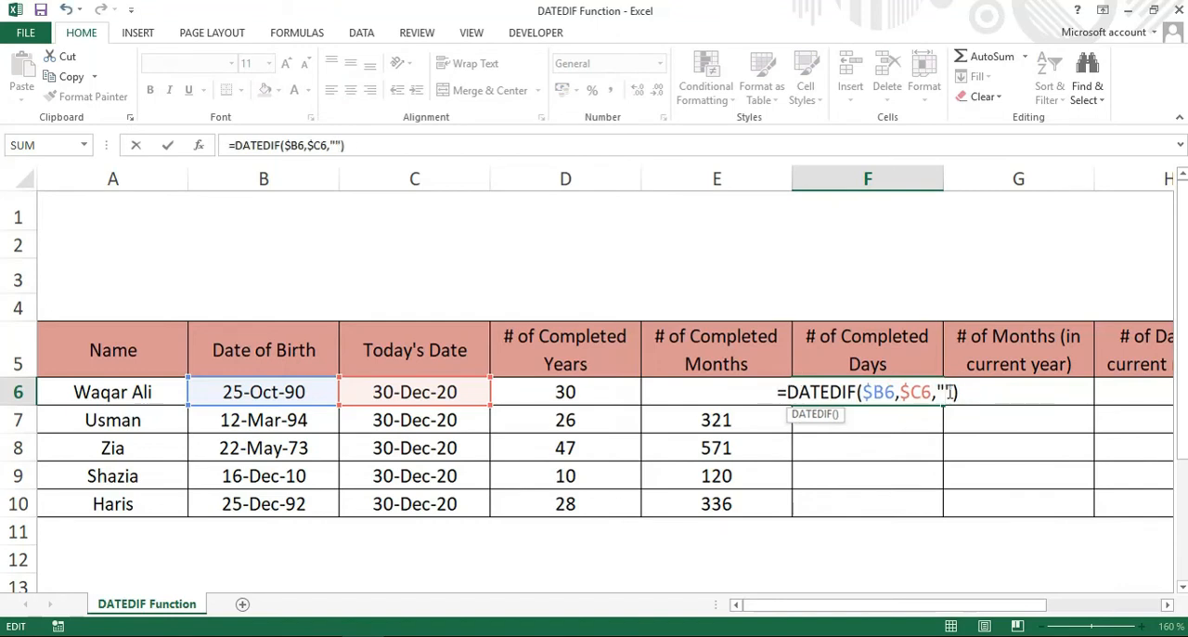
pyautogui.write('d')
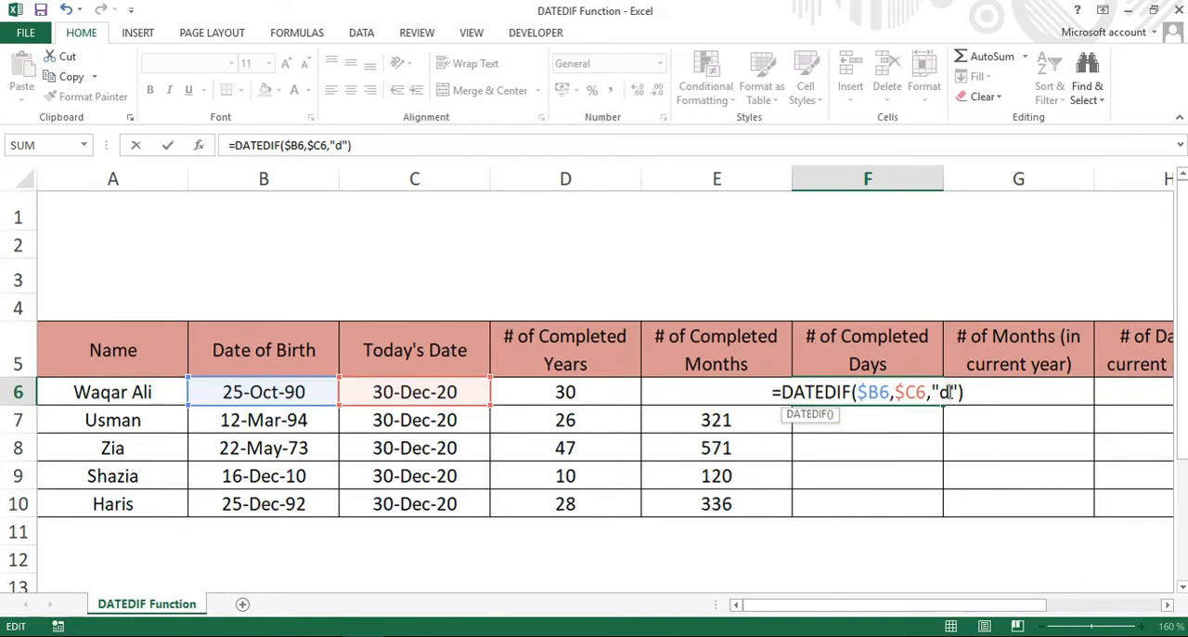
pyautogui.press('Return')
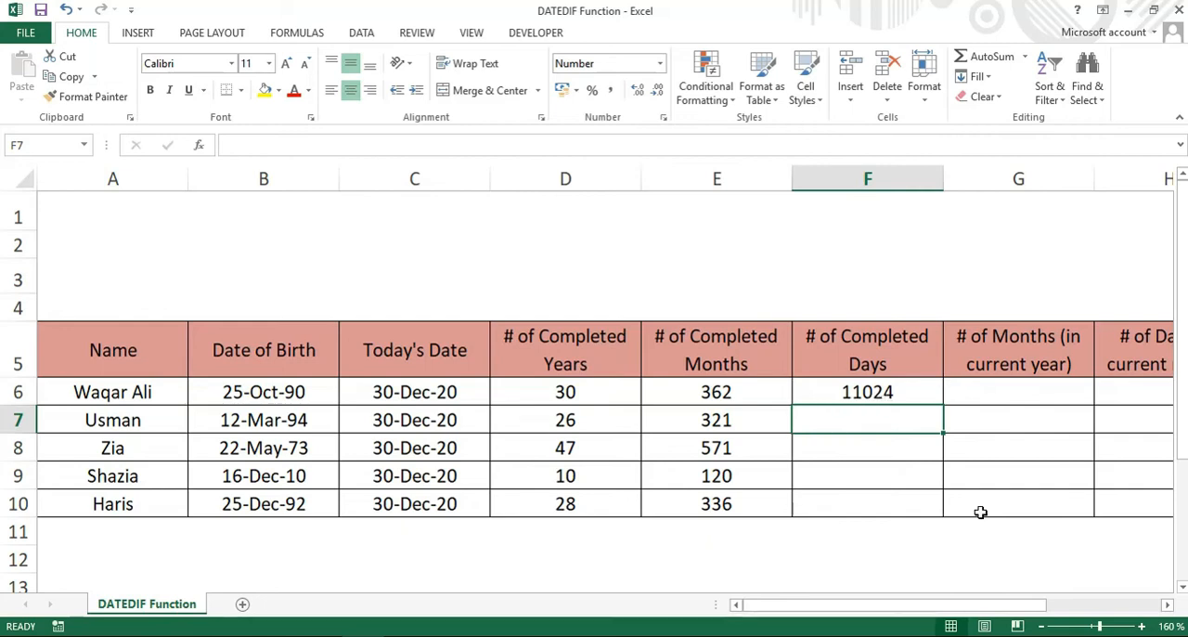
# Fill the completed-days formula from F6 down to F10.
pyautogui.click(1168, 604)
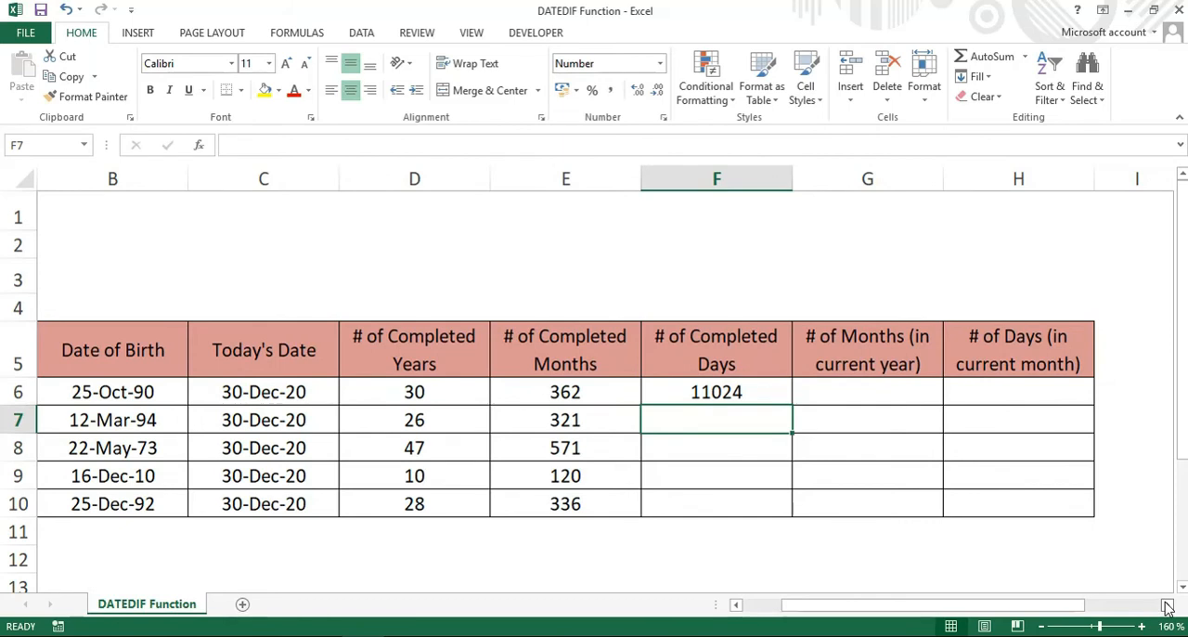
pyautogui.click(735, 393)
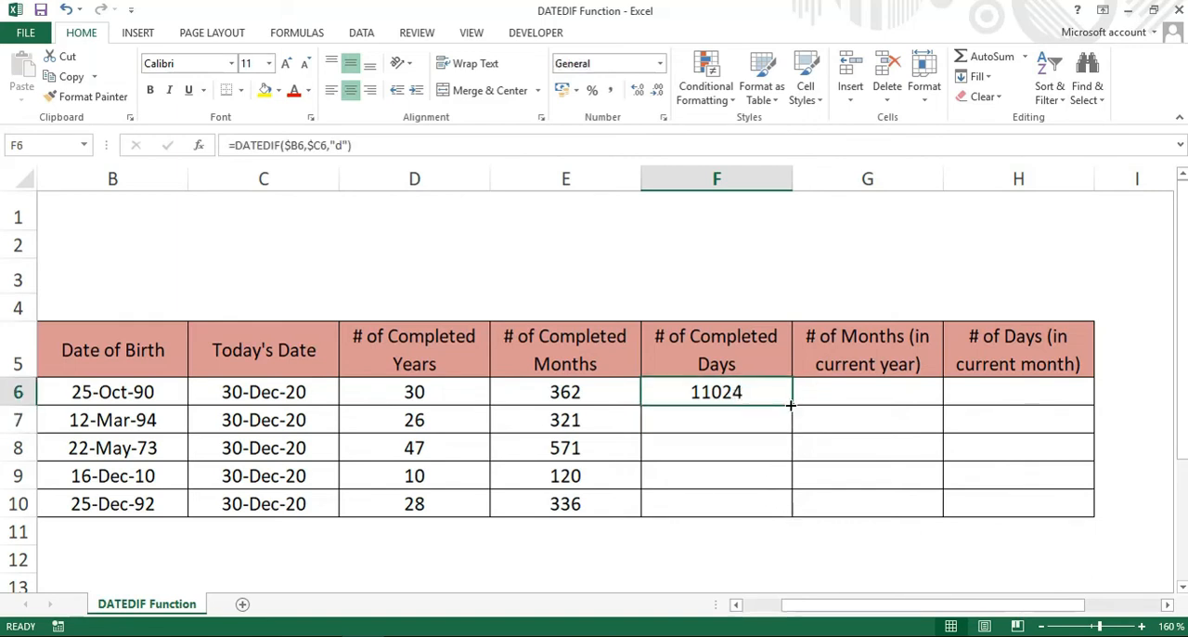
pyautogui.doubleClick(791, 404)
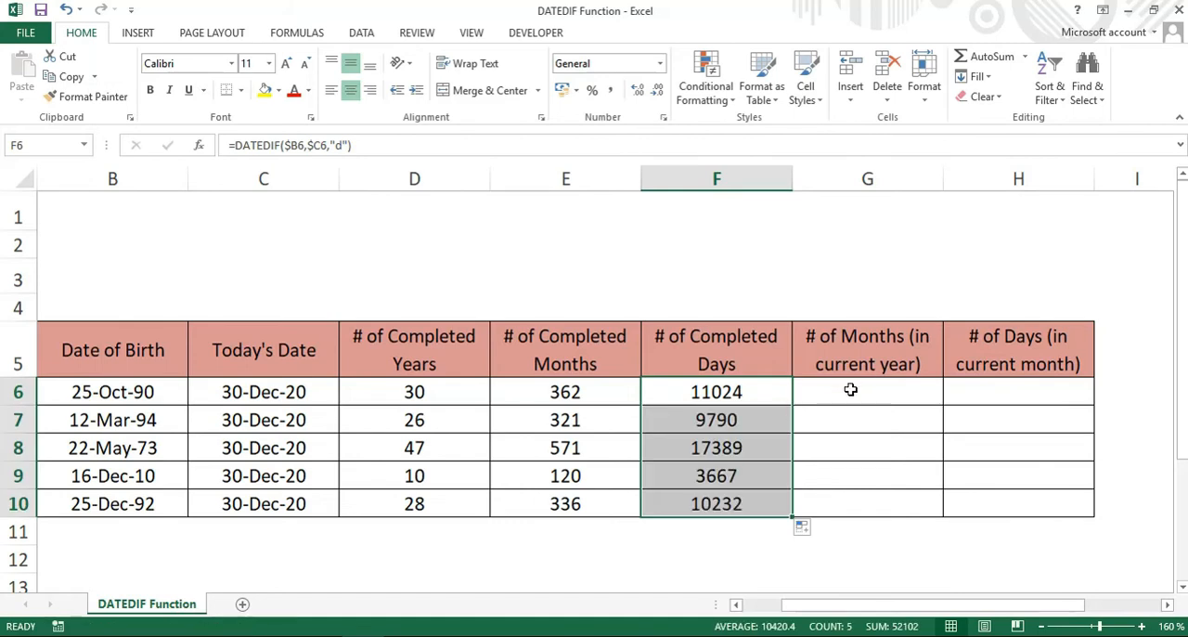
# Copy the completed-days formula from F6 into G6 under # of Months (in current year).
pyautogui.click(768, 395)
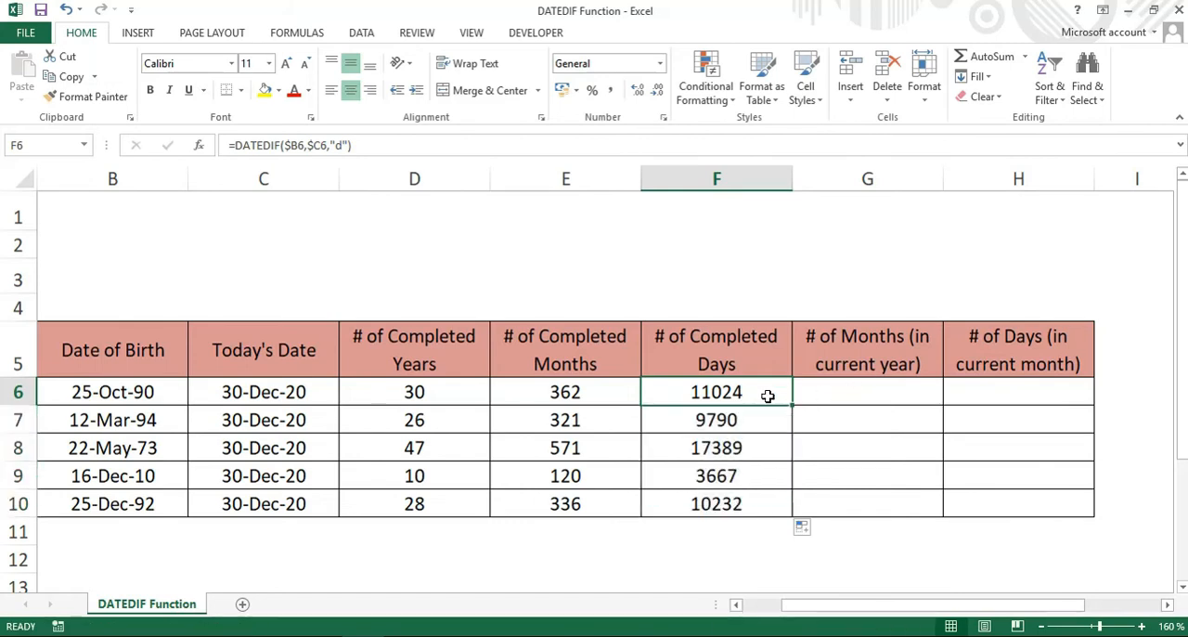
pyautogui.hotkey('ctrl', 'c')
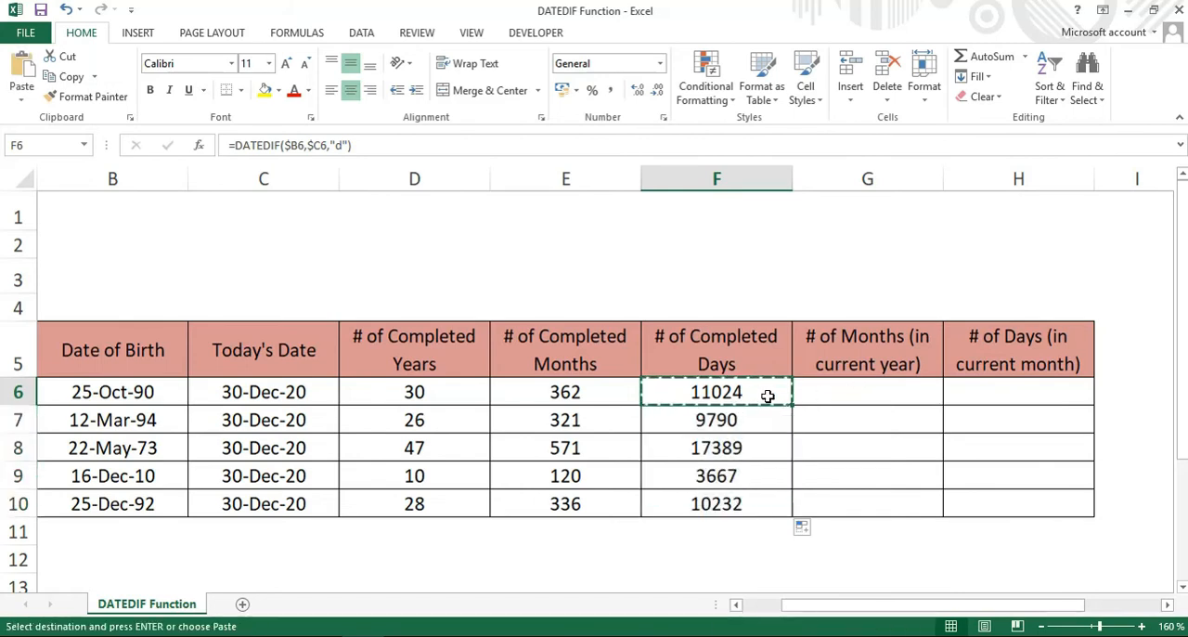
pyautogui.click(861, 394)
pyautogui.hotkey('ctrl', 'v')
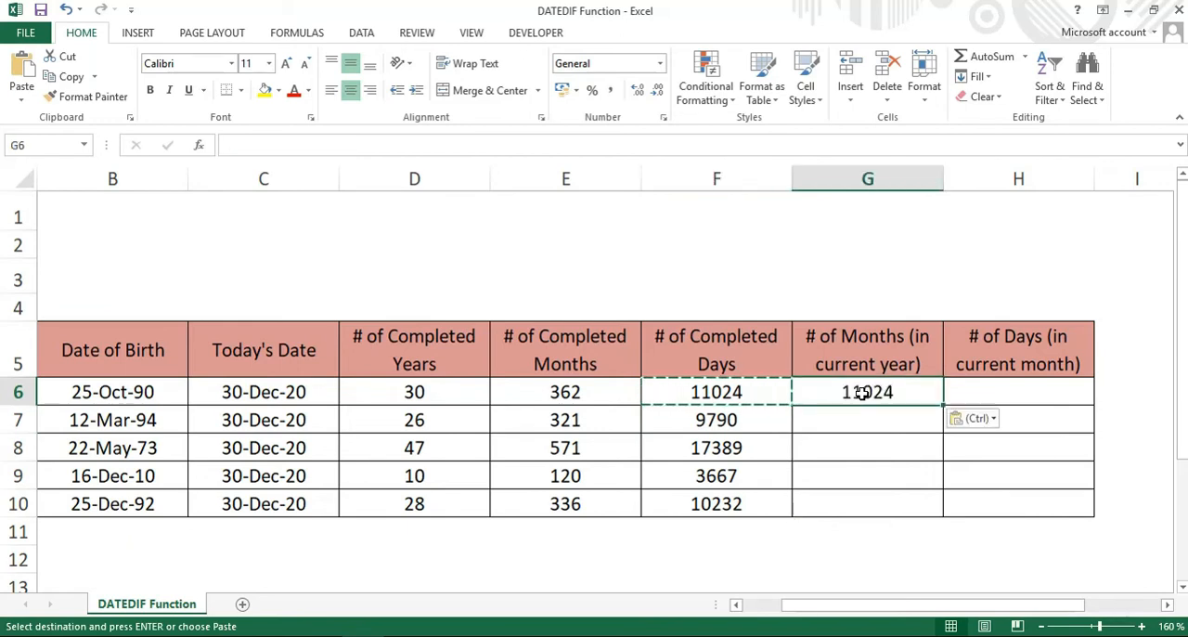
# Change the unit argument of the DATEDIF formula in G6 to "ym".
pyautogui.doubleClick(861, 393)
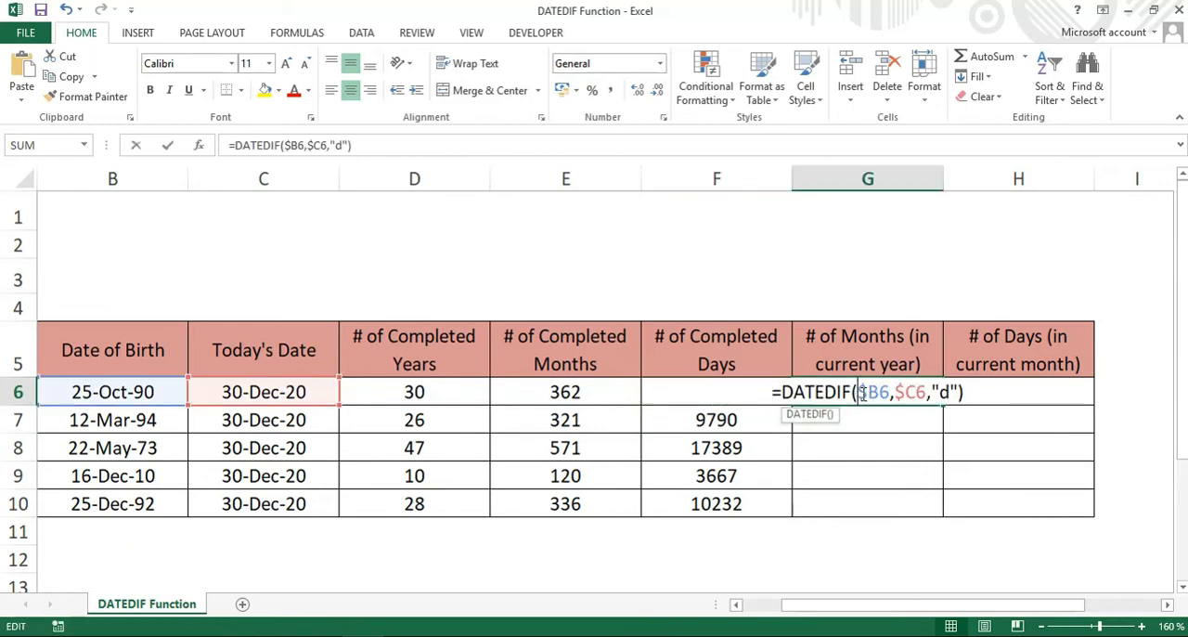
pyautogui.click(945, 391)
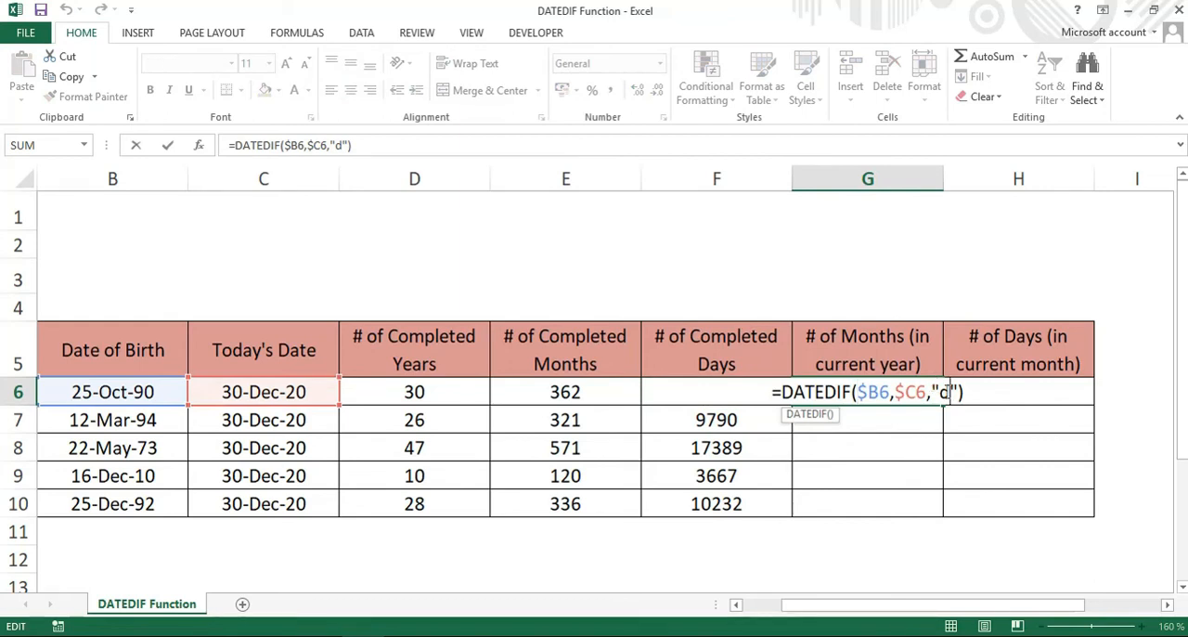
pyautogui.press('BackSpace')
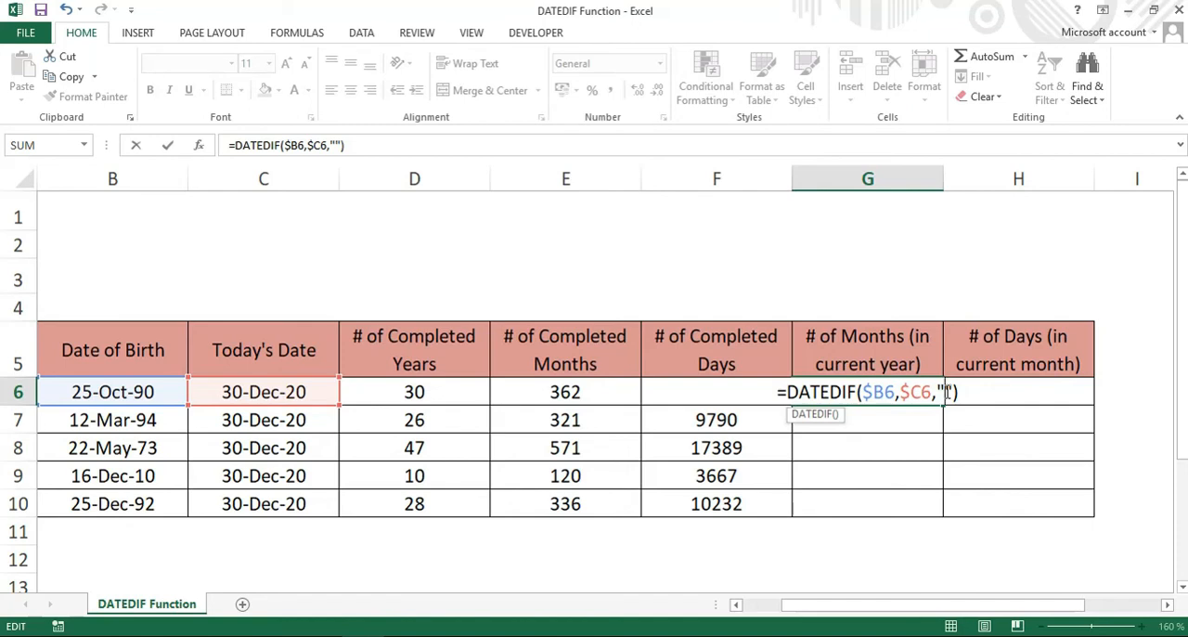
pyautogui.write('y')
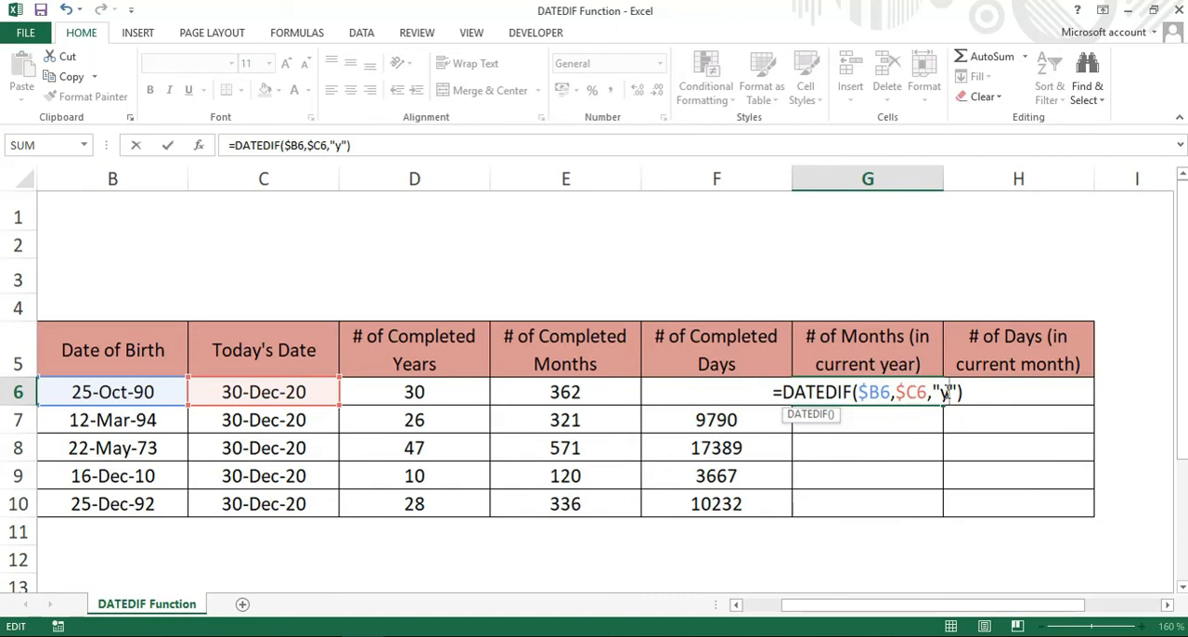
pyautogui.write('m')
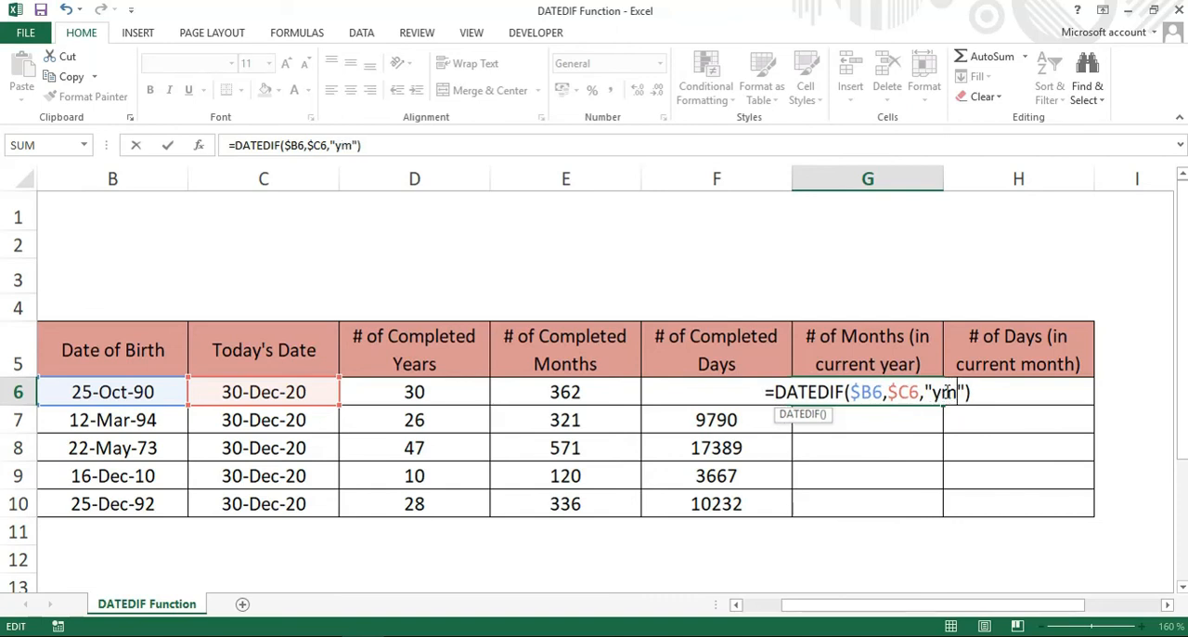
pyautogui.press('Return')
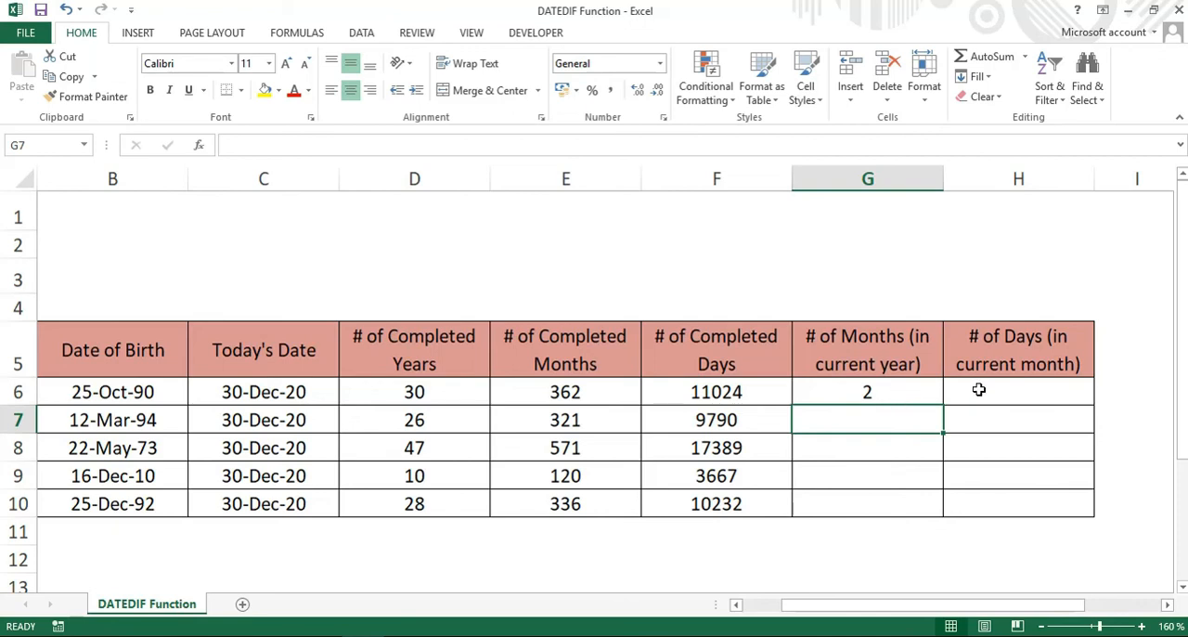
# Fill the months-in-current-year formula from G6 down to G10.
pyautogui.click(912, 394)
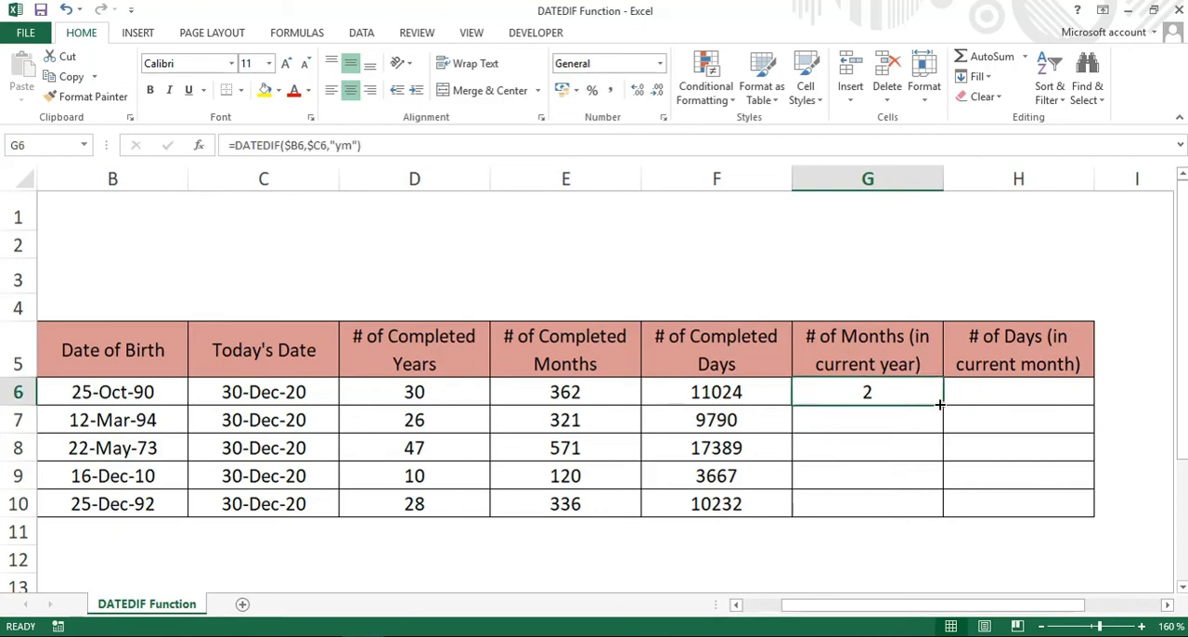
pyautogui.doubleClick(942, 404)
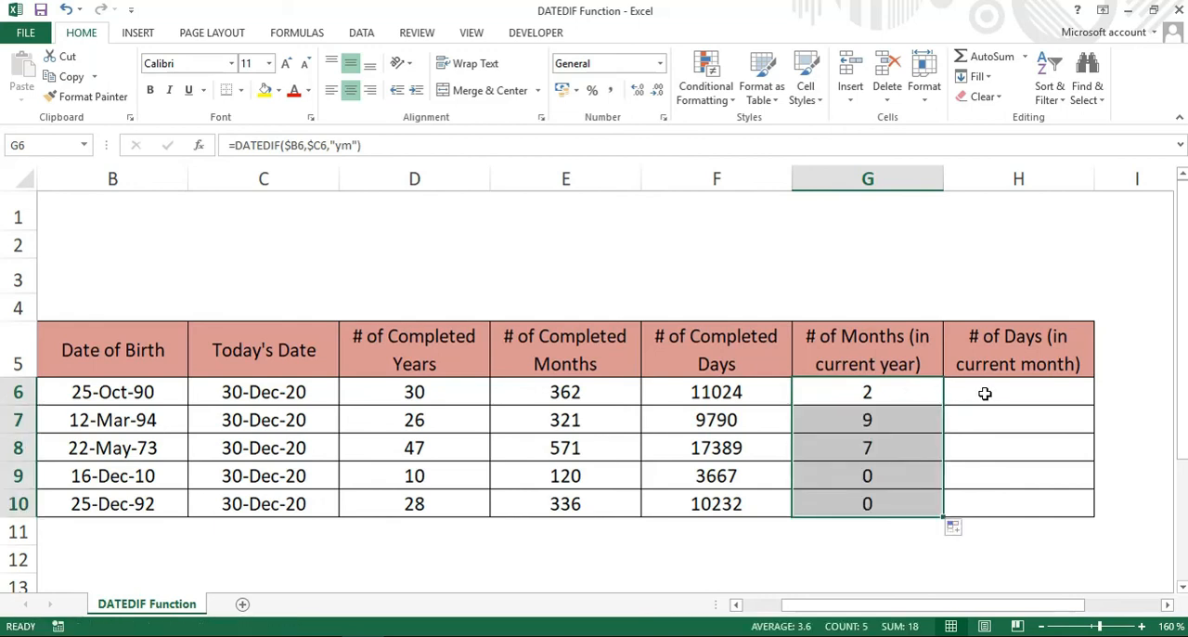
pyautogui.click(985, 393)
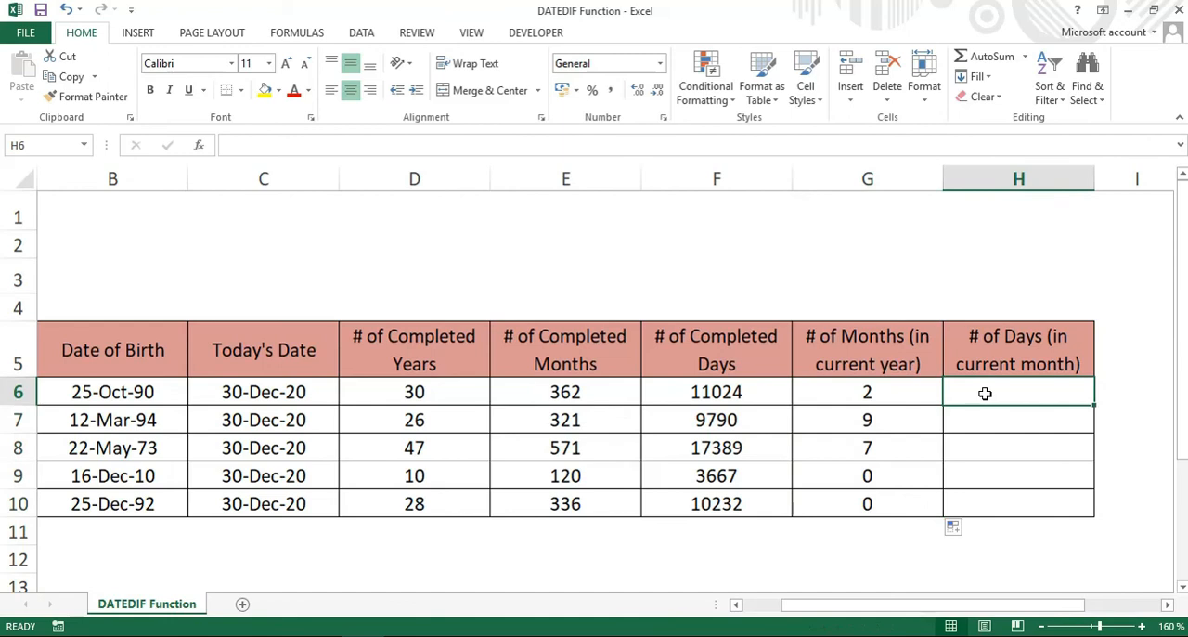
# Copy the months-in-current-year formula from G6 into H6 under # of Days (in current month).
pyautogui.click(877, 391)
pyautogui.hotkey('ctrl', 'c')
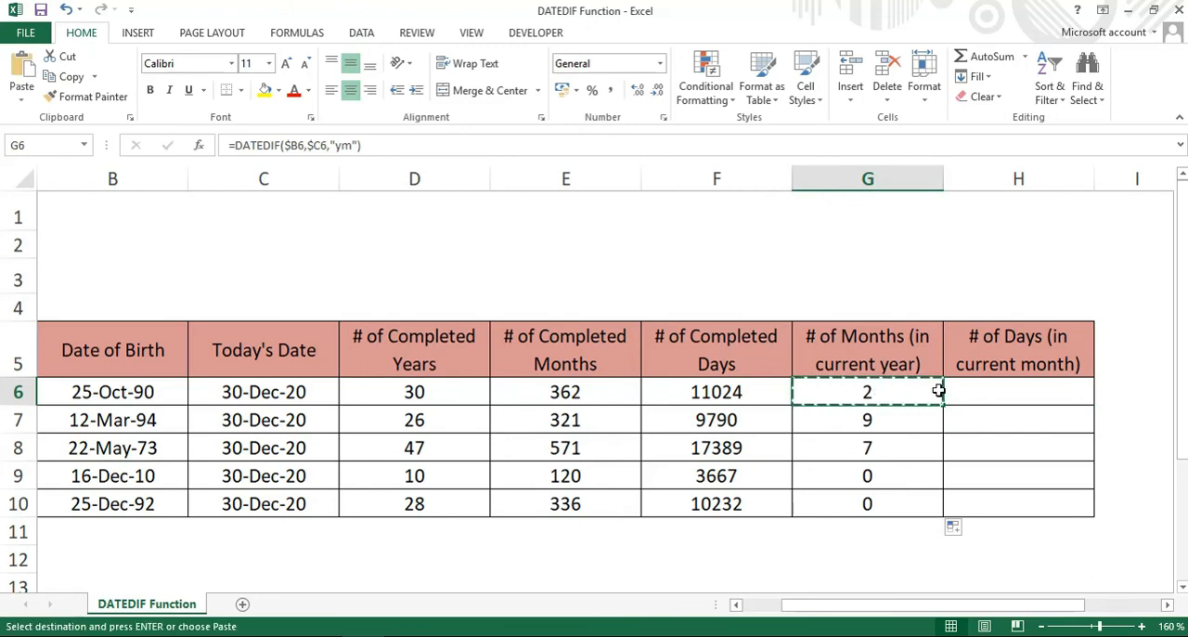
pyautogui.click(1005, 397)
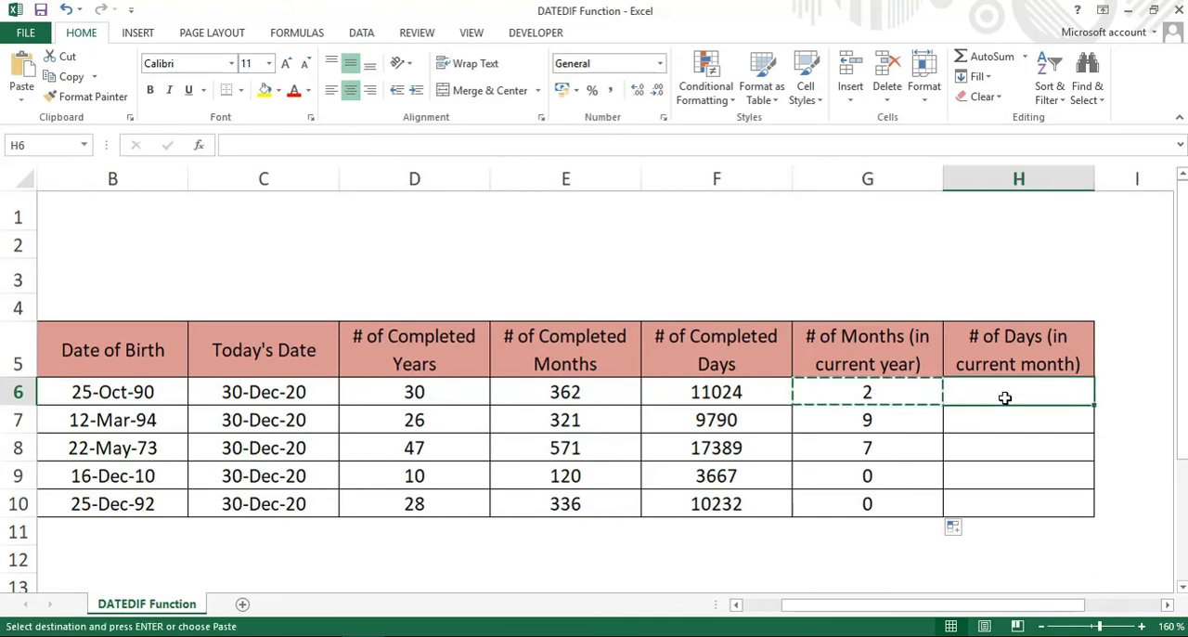
pyautogui.hotkey('ctrl', 'v')
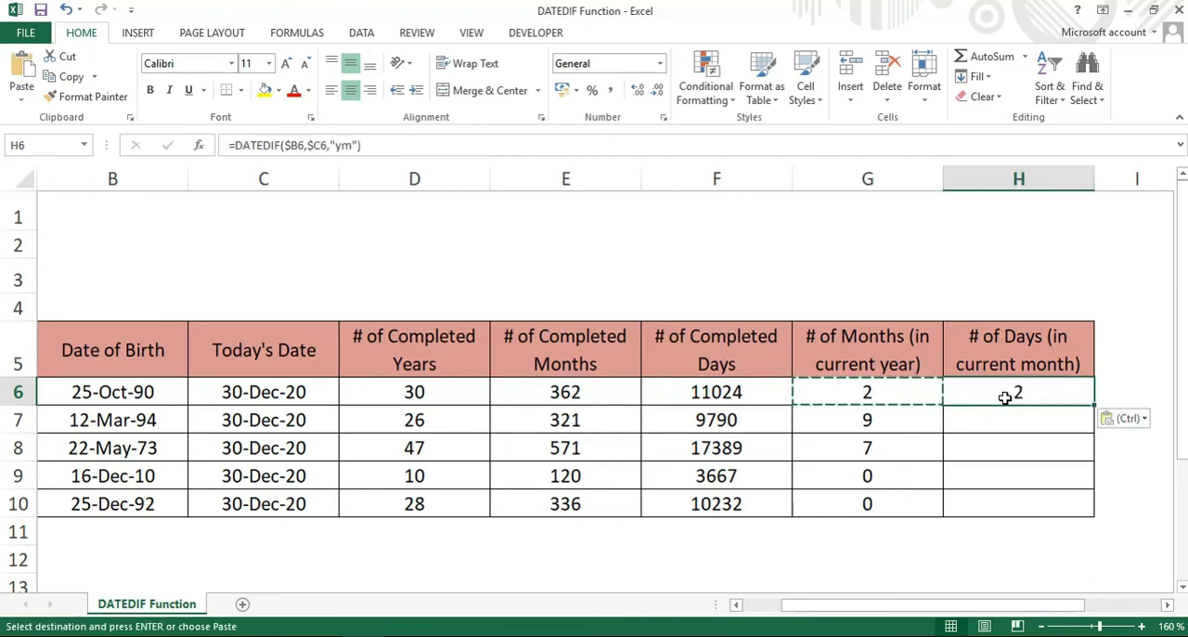
# Change the unit argument of the DATEDIF formula in H6 to "md".
pyautogui.doubleClick(1005, 397)
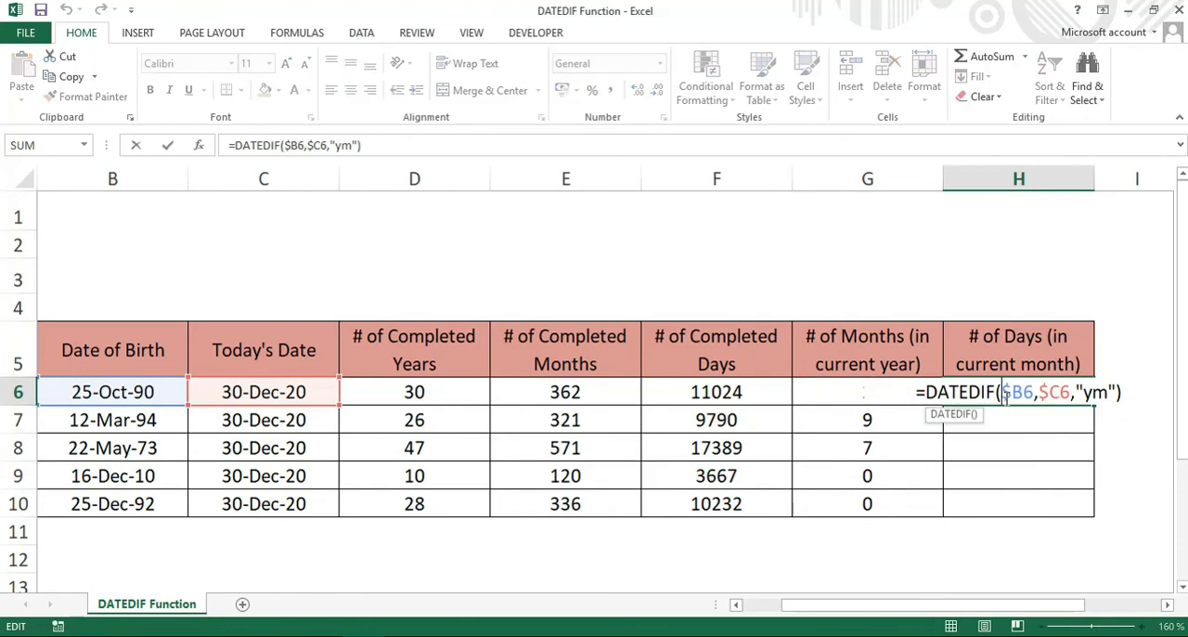
pyautogui.click(1107, 392)
pyautogui.press('BackSpace')
pyautogui.press('BackSpace')
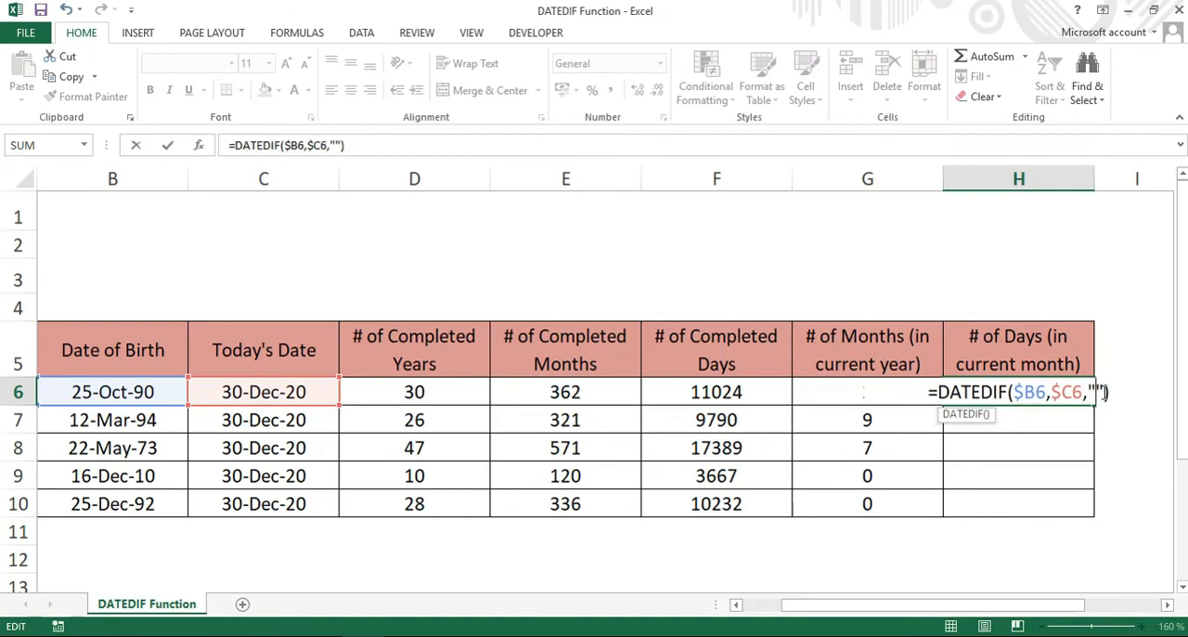
pyautogui.write('md')
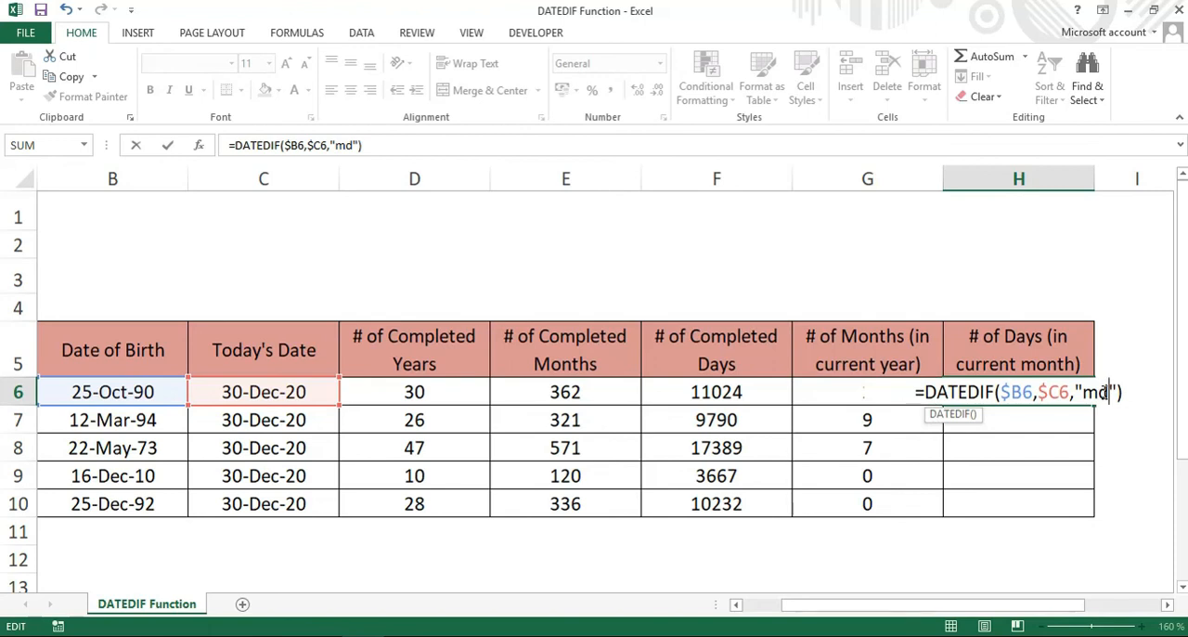
pyautogui.press('Return')
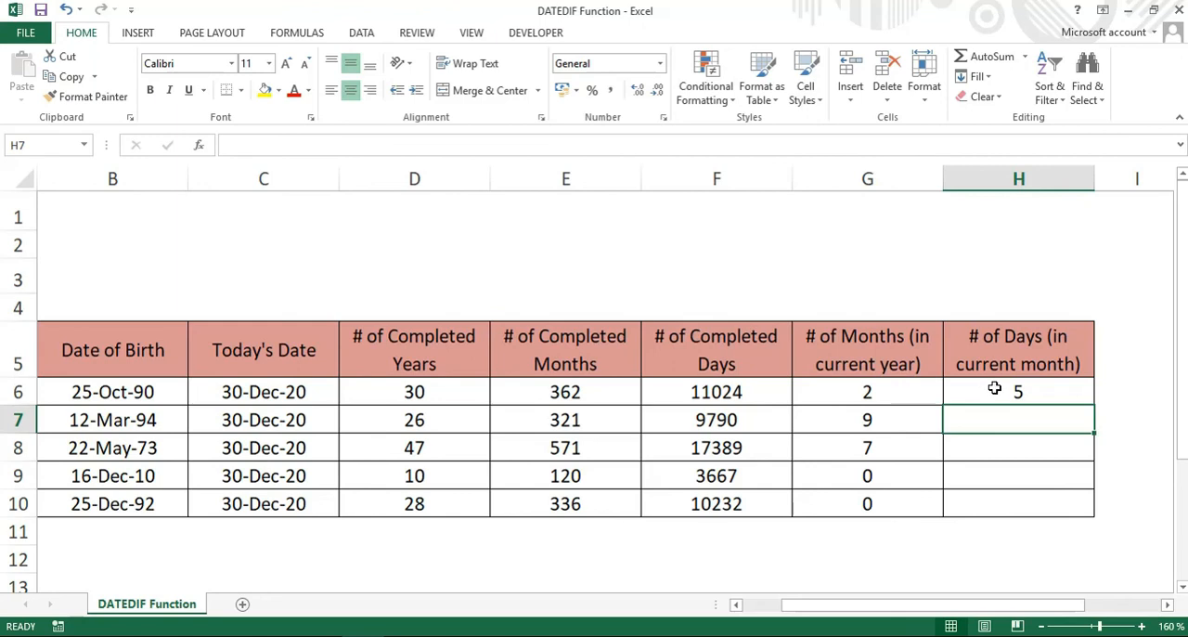
# Fill the days-in-current-month formula from H6 down to H10.
pyautogui.click(1061, 388)
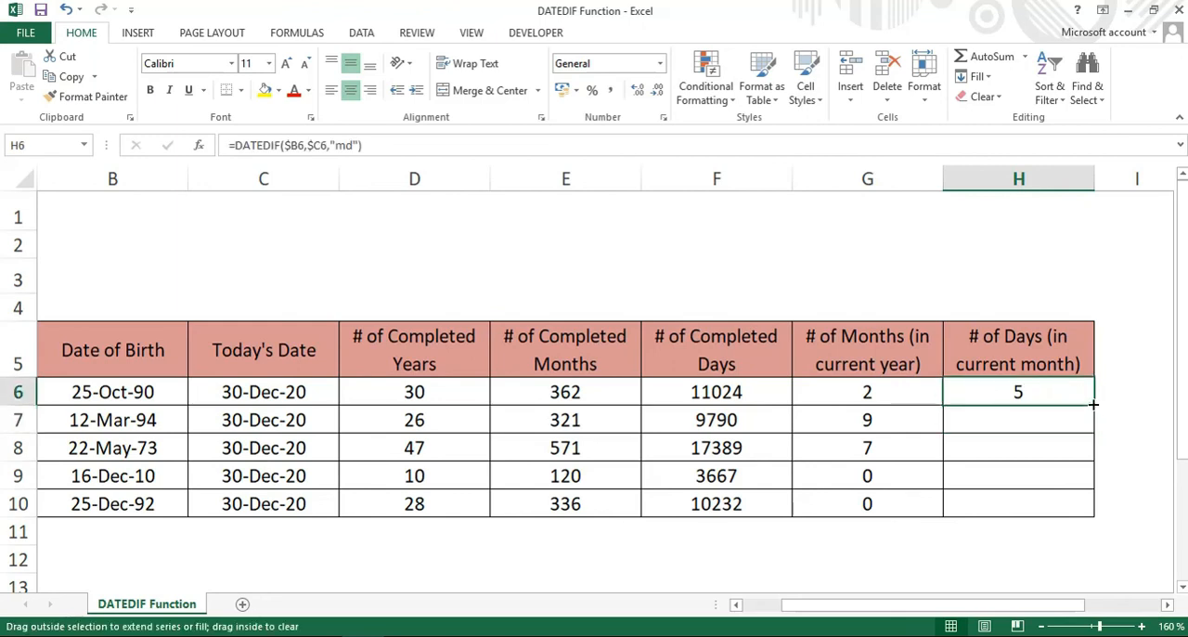
pyautogui.doubleClick(1094, 403)
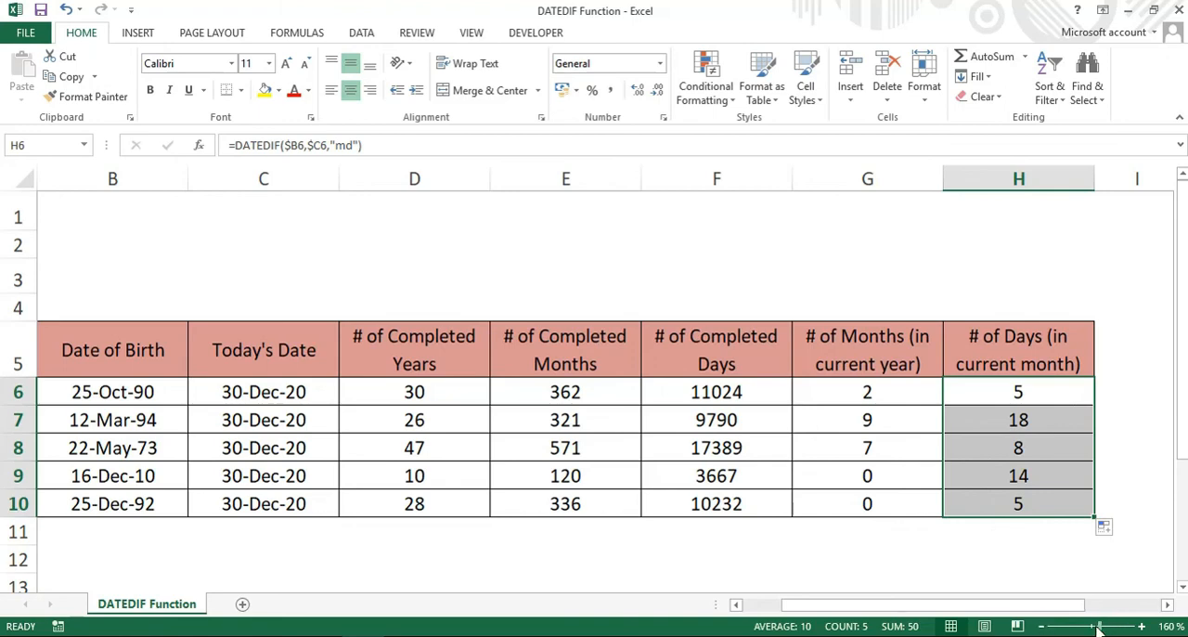
pyautogui.moveTo(1099, 627); pyautogui.dragTo(1095, 628)
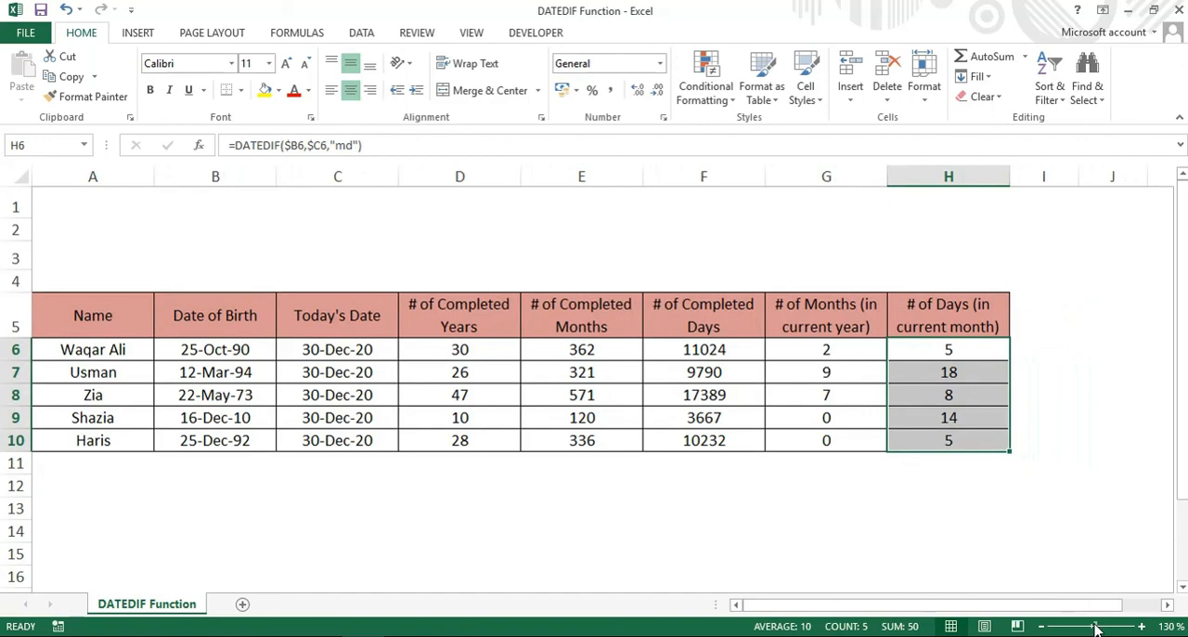